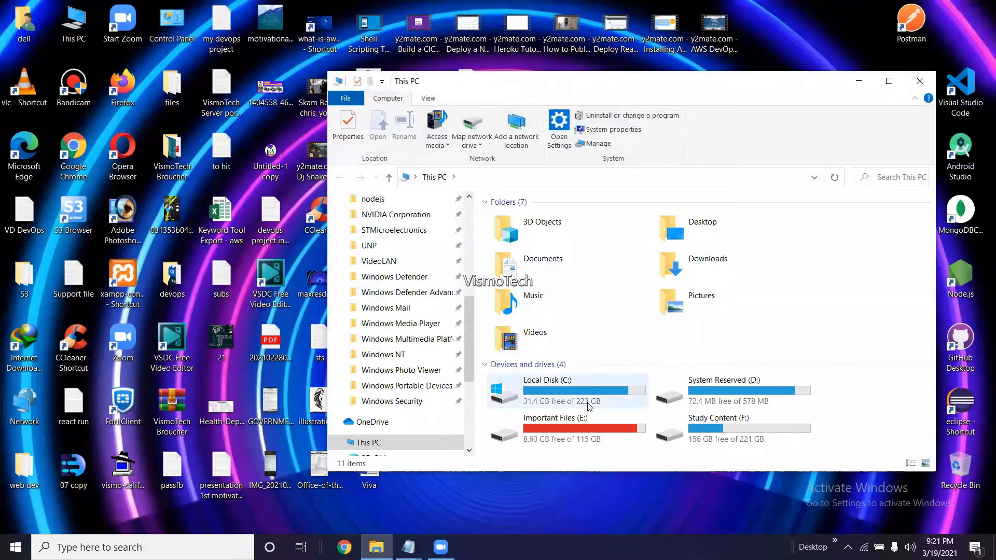
Browse from Local Disk (C:) through xampp into the htdocs folder.
double_click(554, 392)
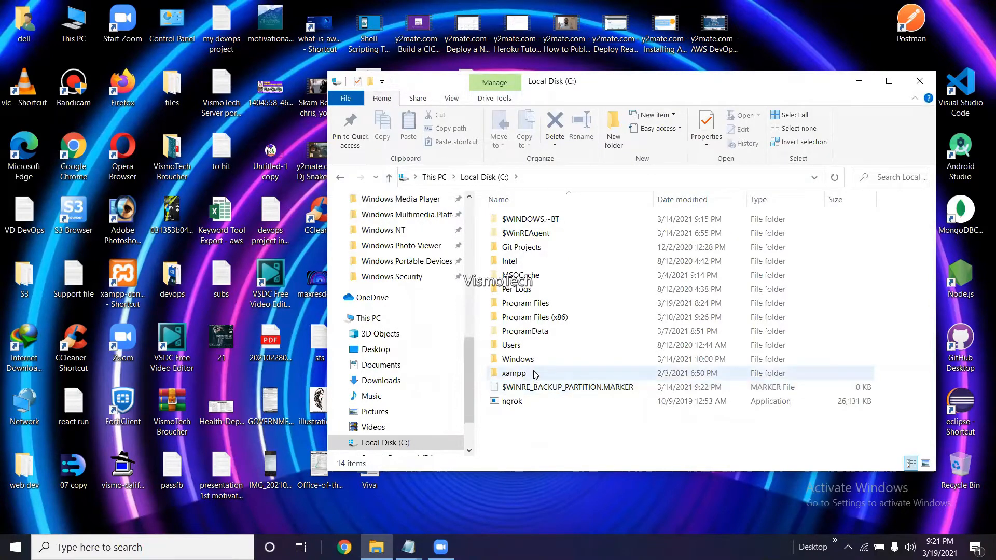
double_click(535, 374)
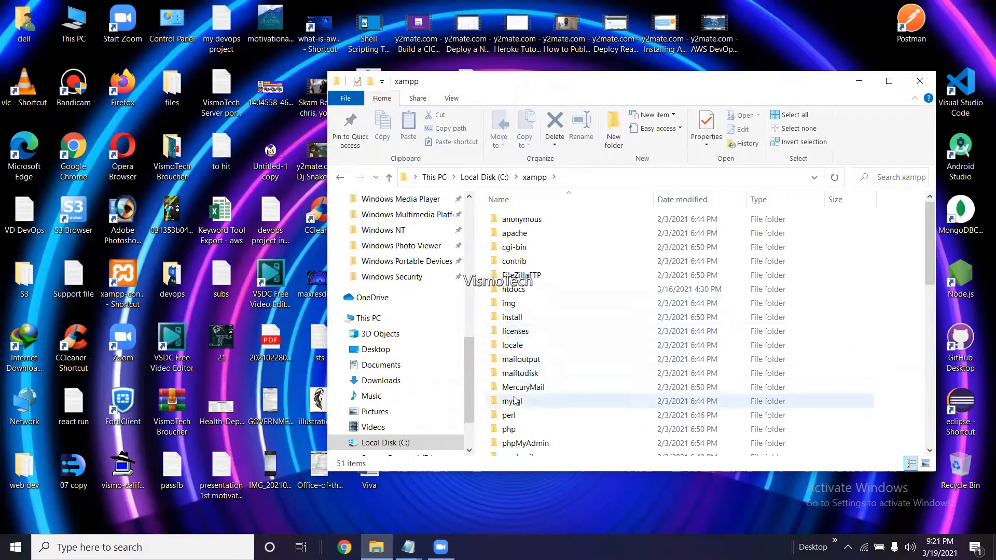
double_click(525, 290)
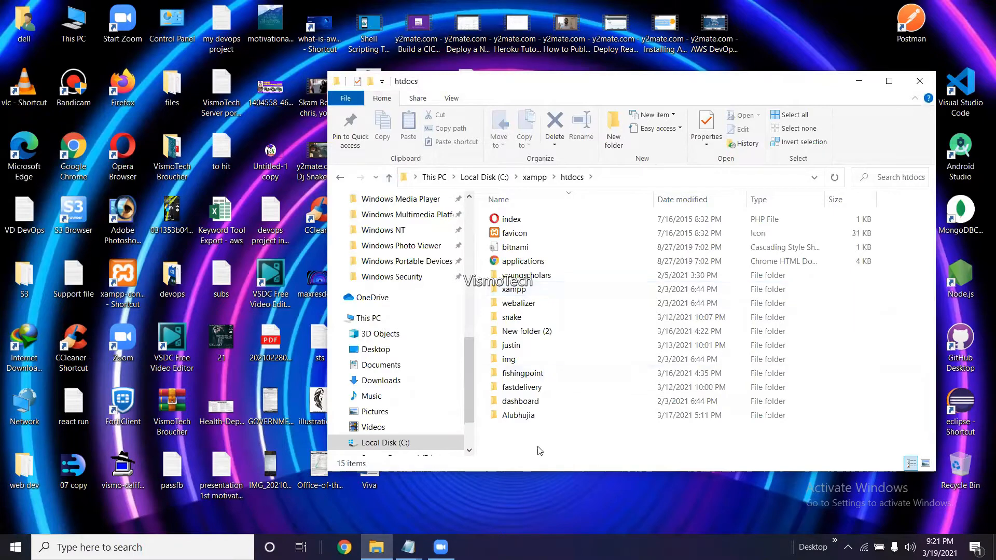
Make a new folder in htdocs and name it 'Blackhat'.
right_click(538, 243)
mouse_move(574, 416)
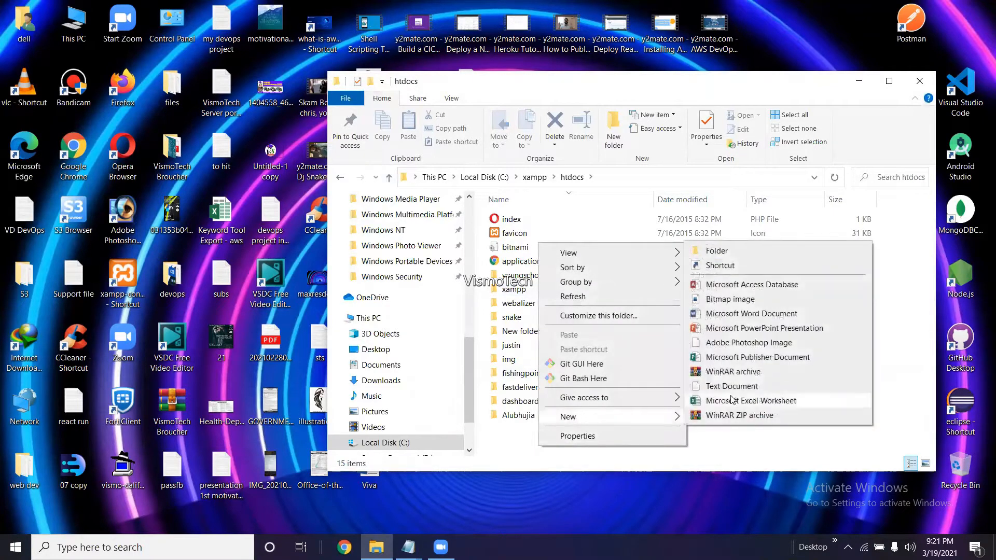
left_click(739, 249)
type("Bl")
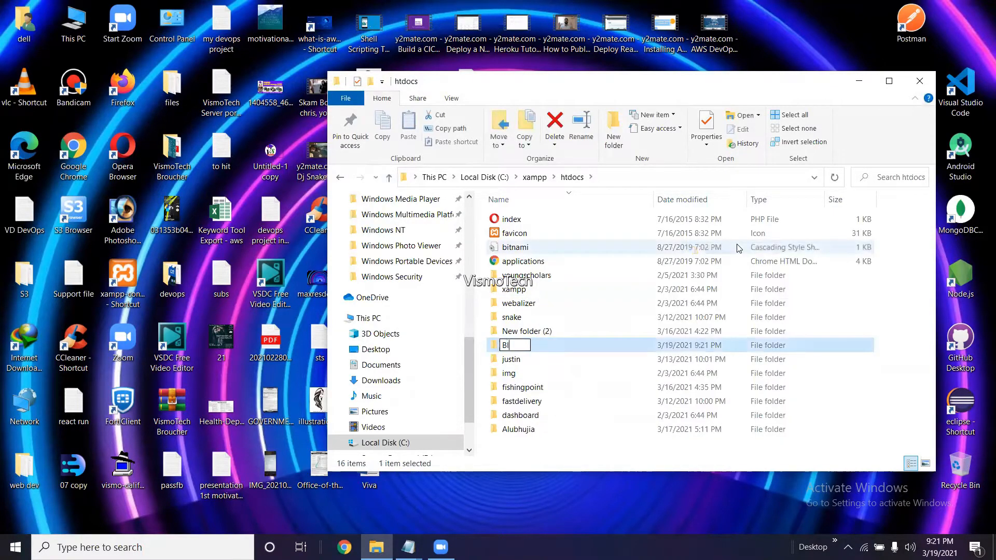
type("ackhat")
key("ctrl+a")
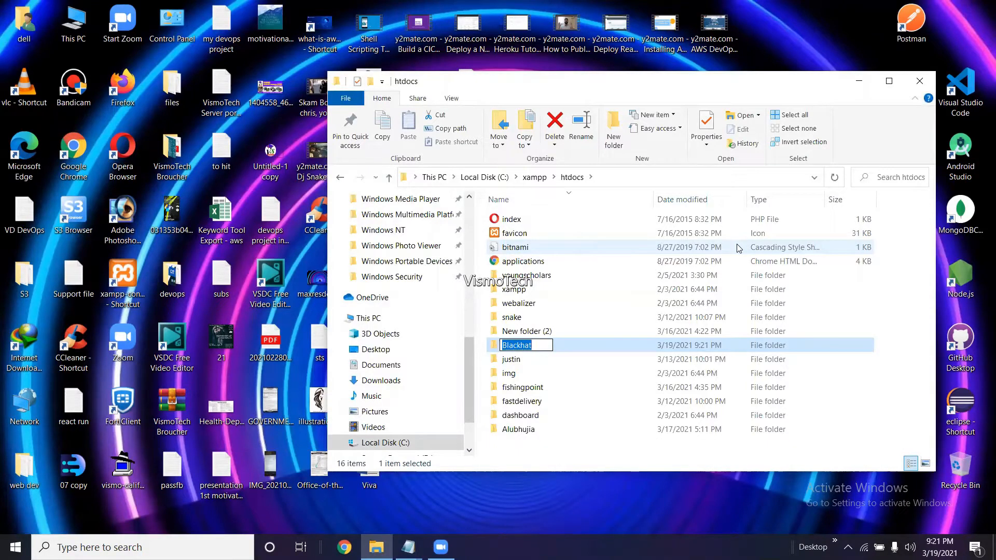
key("Return")
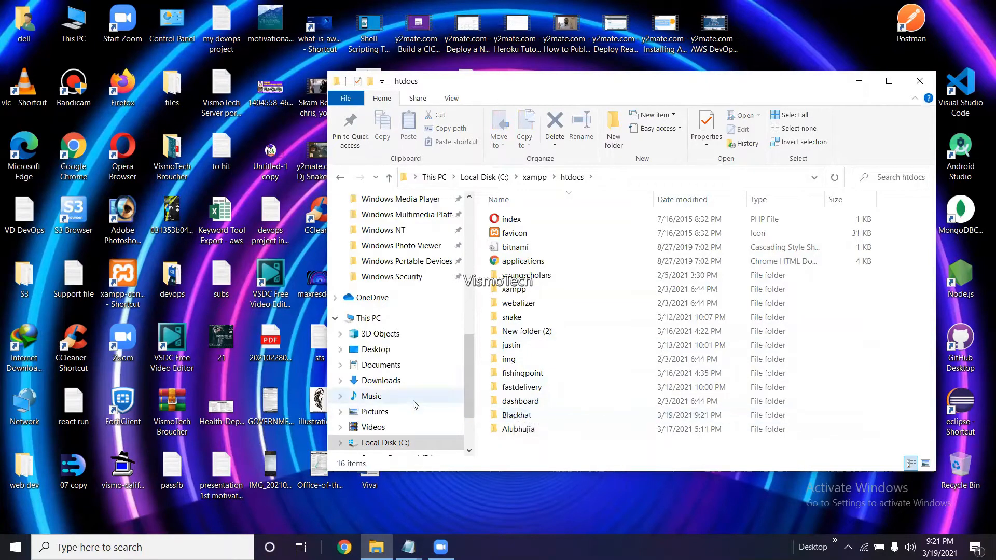
scroll(415, 405, "down", 2)
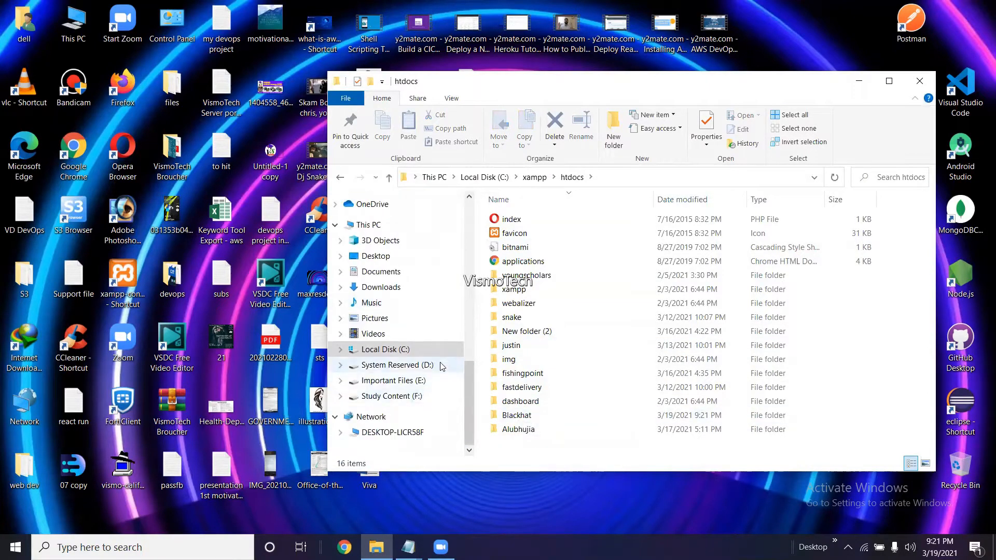
Copy the wordpress-5.3.2 archive from the softwares folder on Important Files (E:).
left_click(441, 366)
left_click(424, 384)
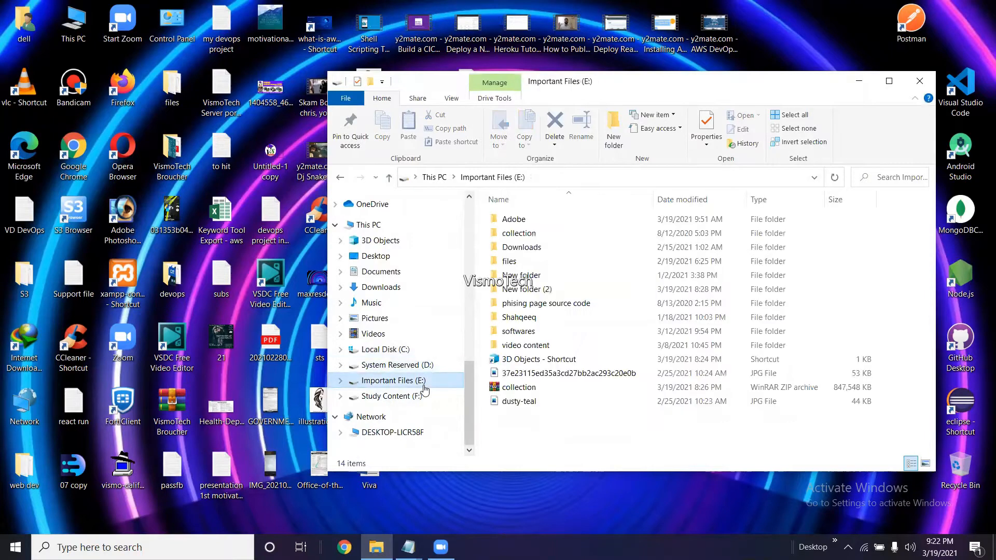
double_click(522, 333)
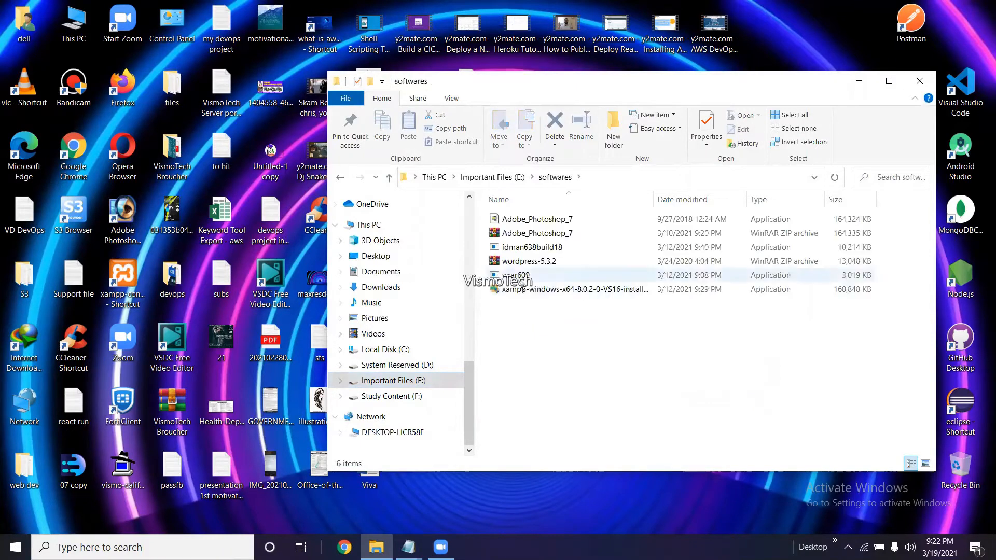
right_click(527, 264)
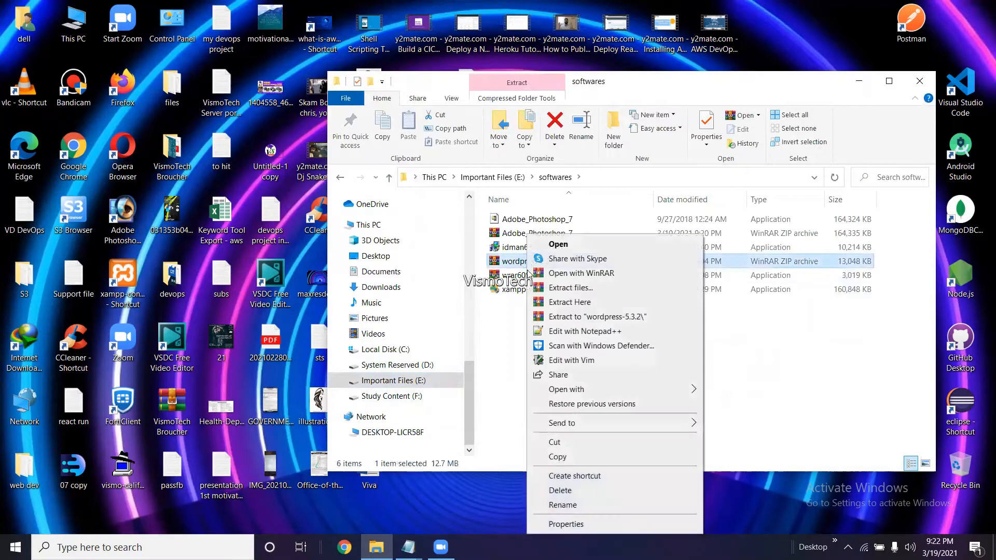
left_click(592, 461)
Paste the archive into C:\xampp\htdocs\Blackhat.
left_click(386, 350)
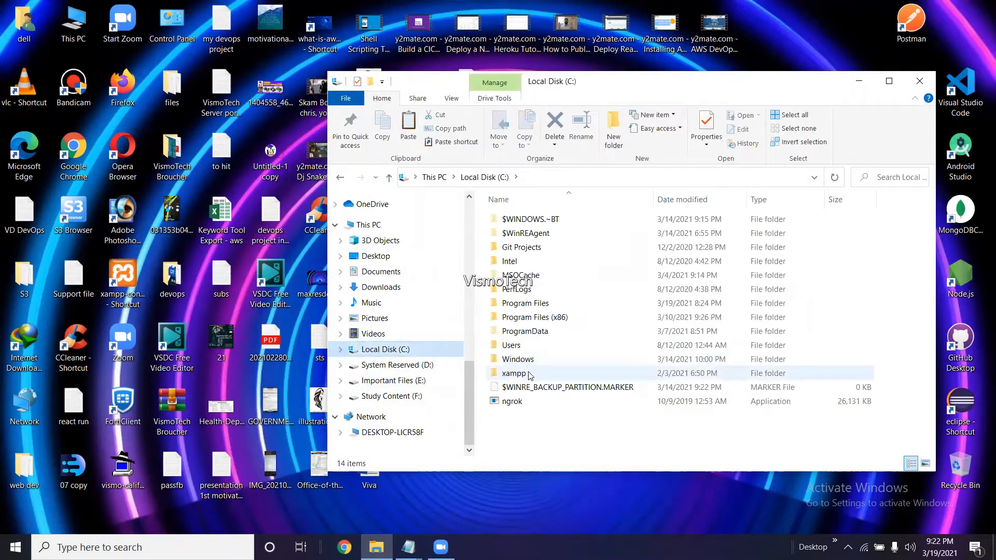
double_click(529, 375)
double_click(520, 288)
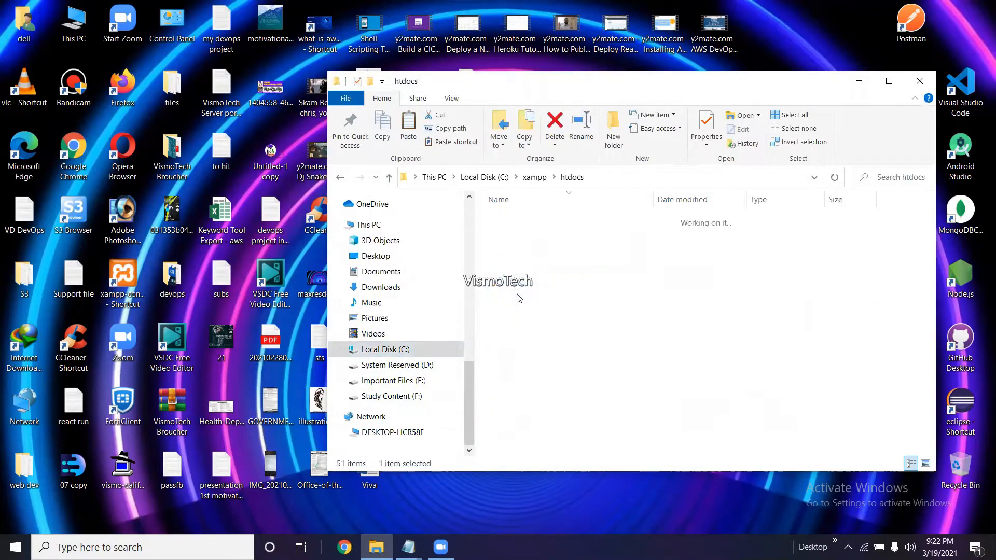
double_click(524, 414)
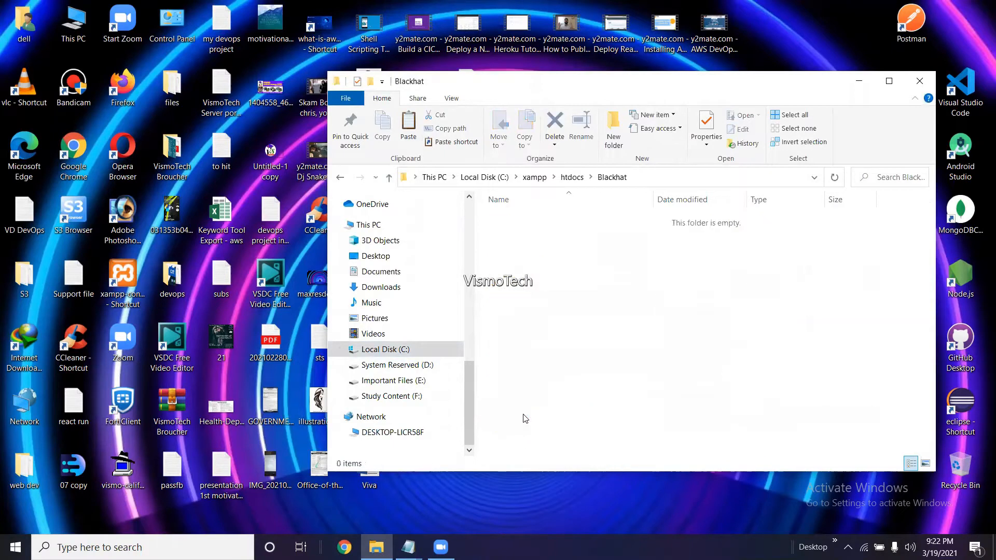
key("ctrl+v")
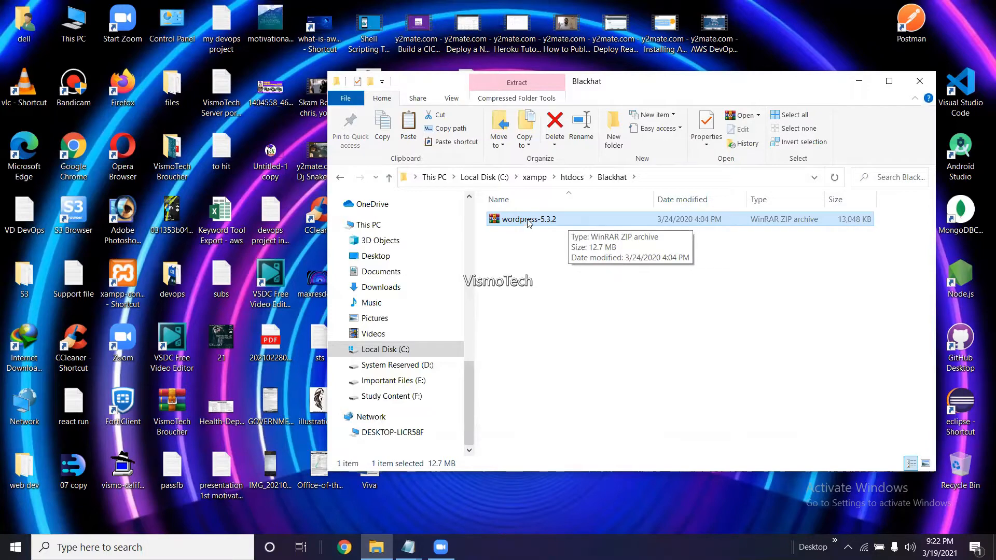
Extract the wordpress-5.3.2 archive into Blackhat and delete the ZIP.
right_click(528, 222)
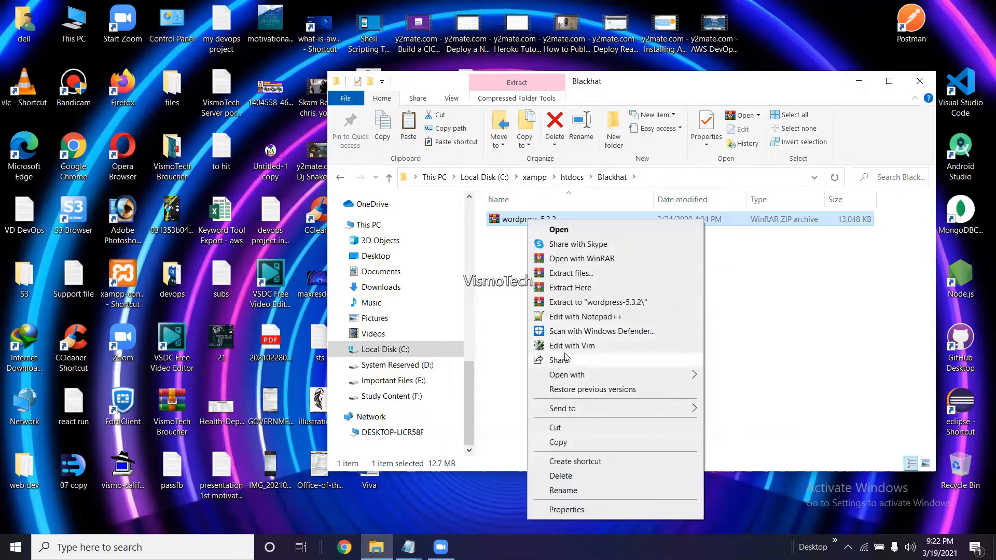
left_click(570, 292)
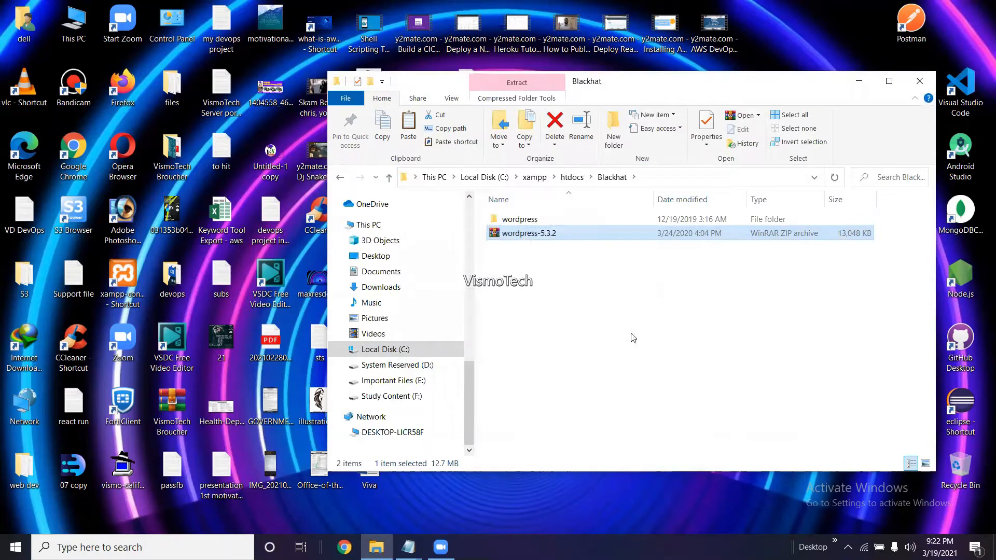
key("Delete")
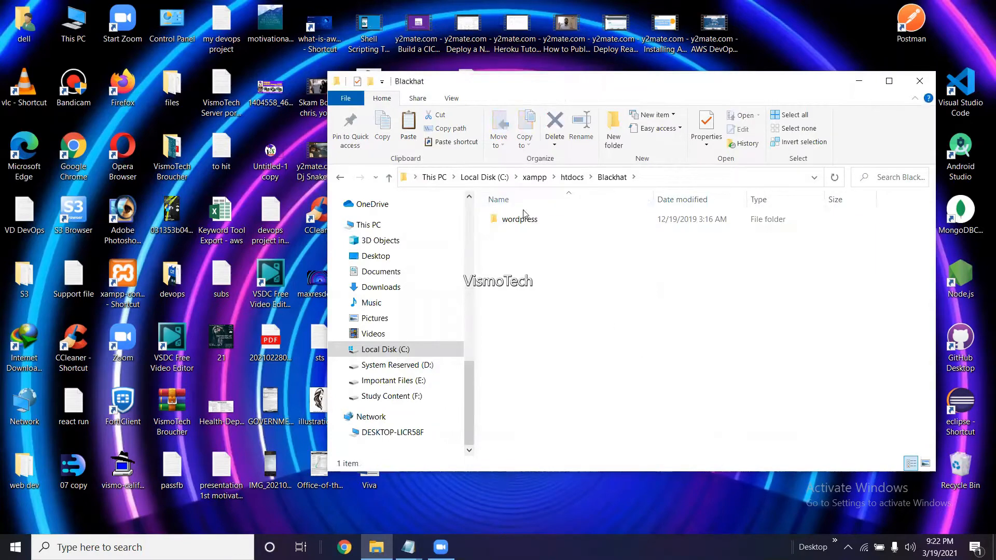
Copy all 19 files from the extracted wordpress folder directly into Blackhat.
double_click(520, 219)
key("ctrl+a")
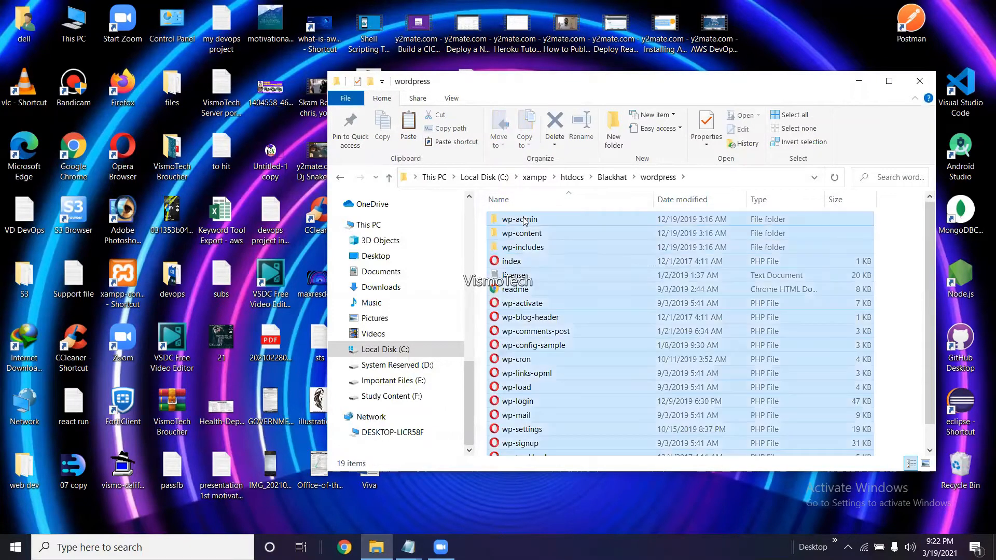
left_click(612, 177)
left_click(558, 283)
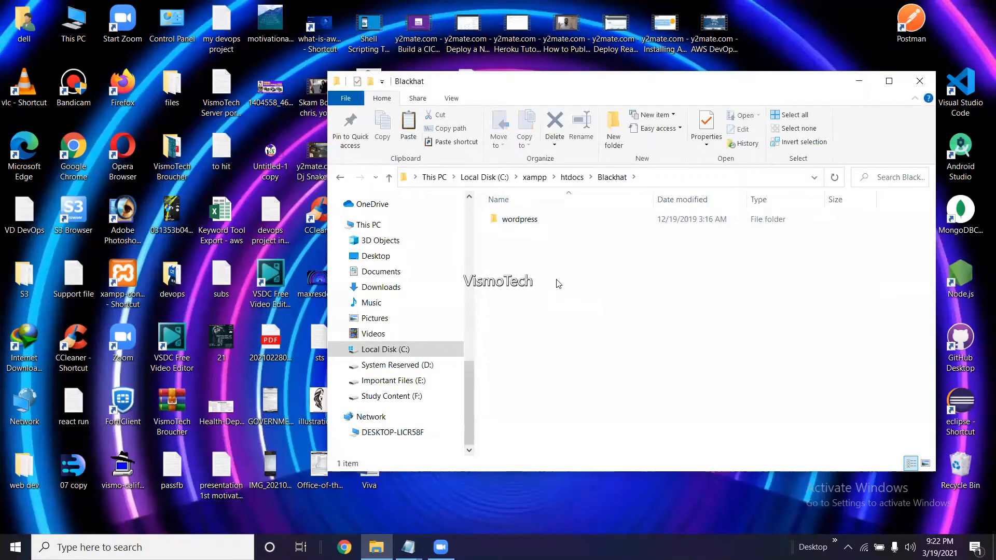
key("ctrl+v")
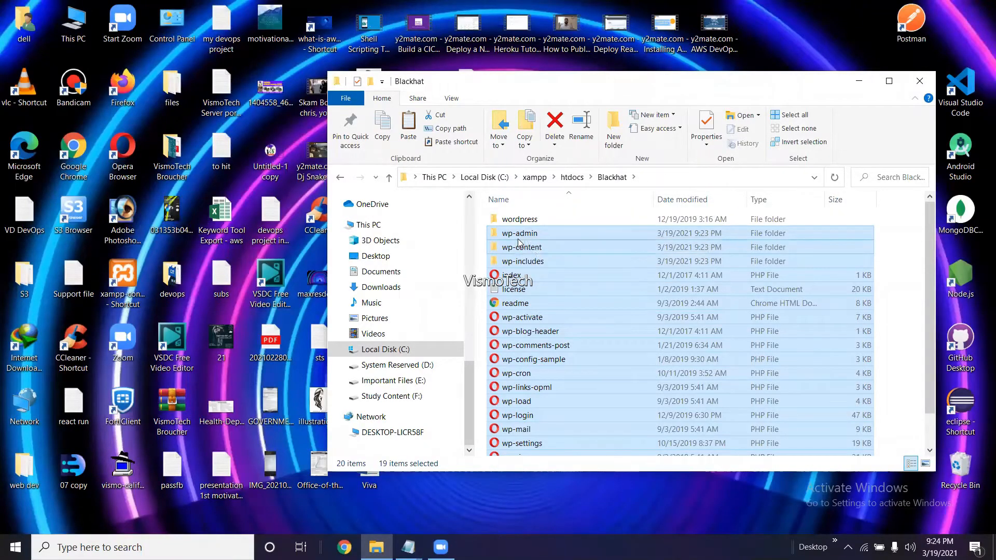
Delete the leftover wordpress folder and close File Explorer.
left_click(526, 220)
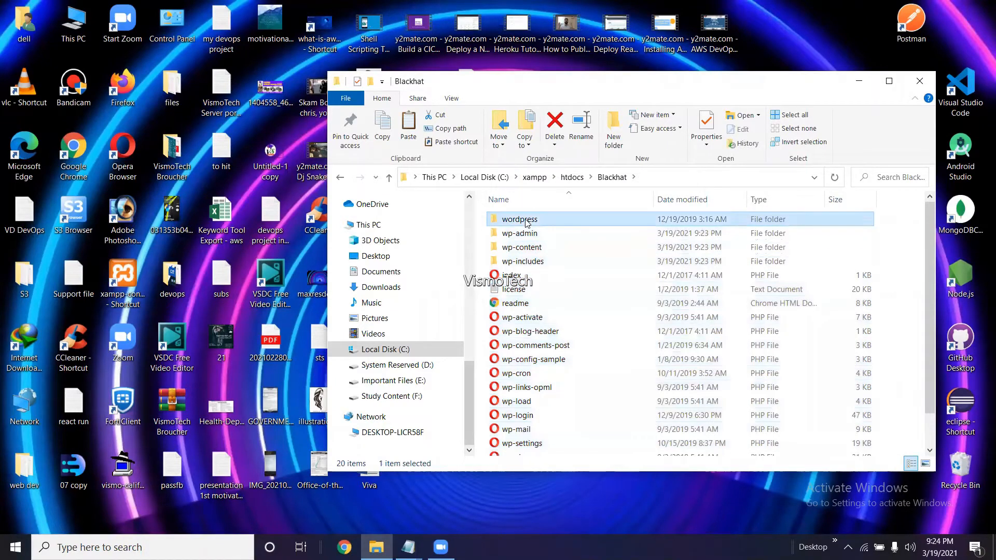
key("Delete")
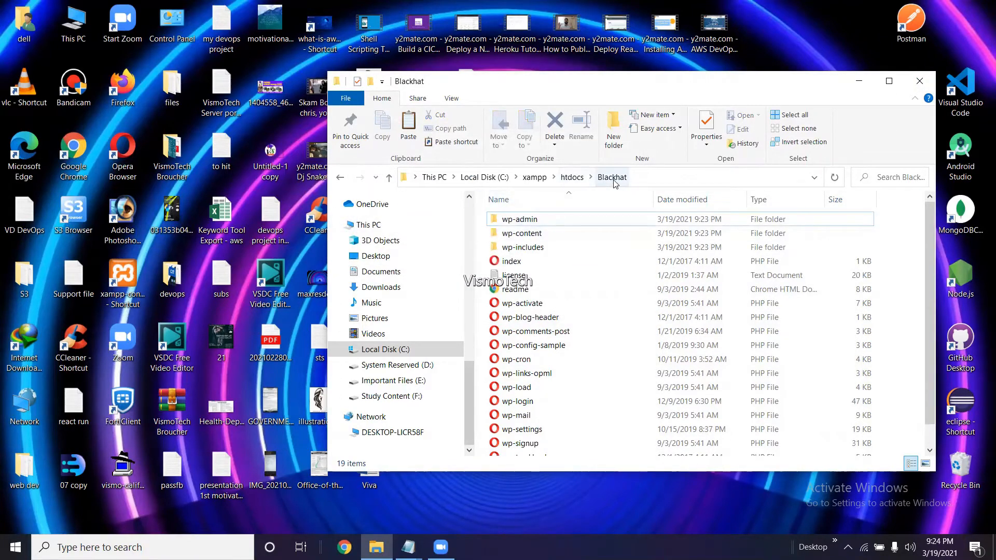
left_click(919, 82)
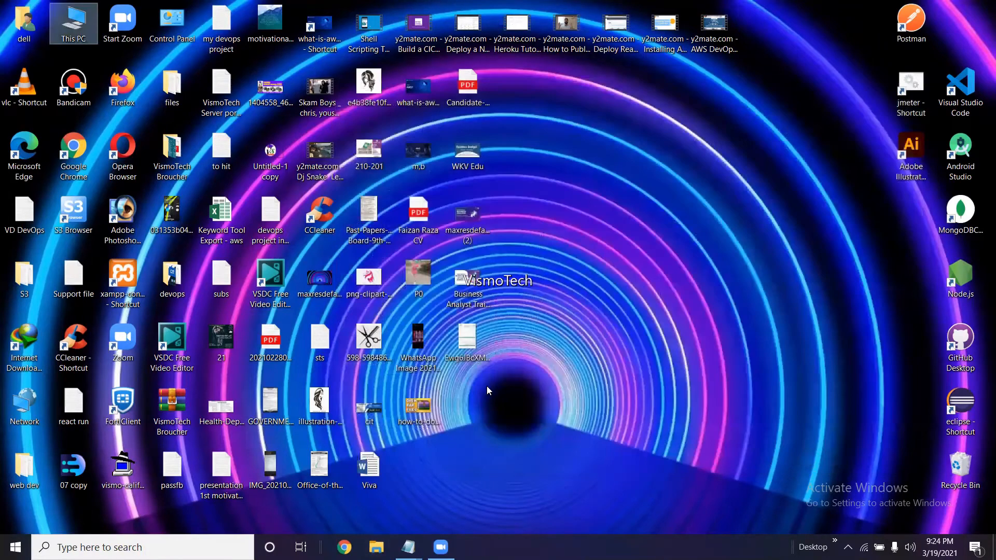
Try loading localhost/phpmyadmin in Chrome, which gets a refused connection.
left_click(344, 547)
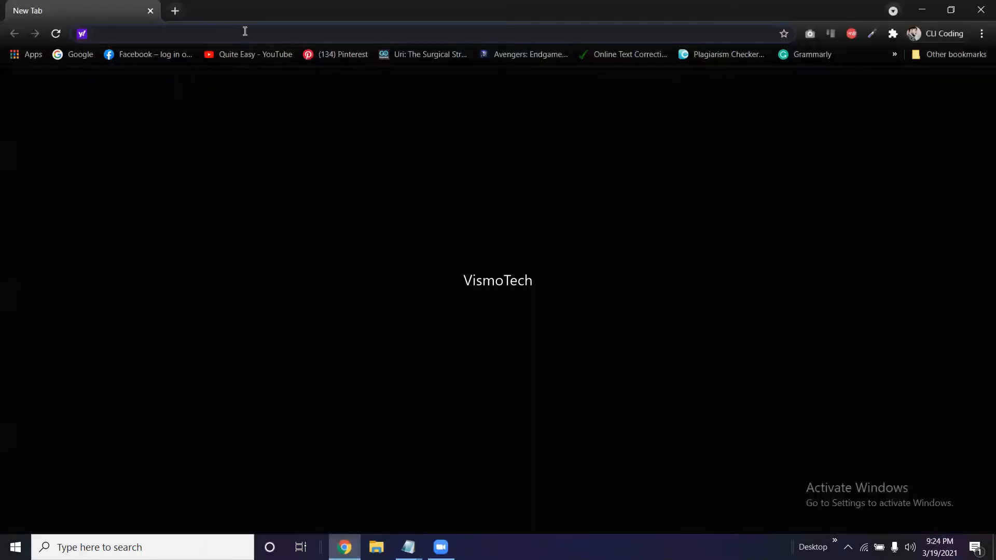
left_click(245, 31)
type("loca")
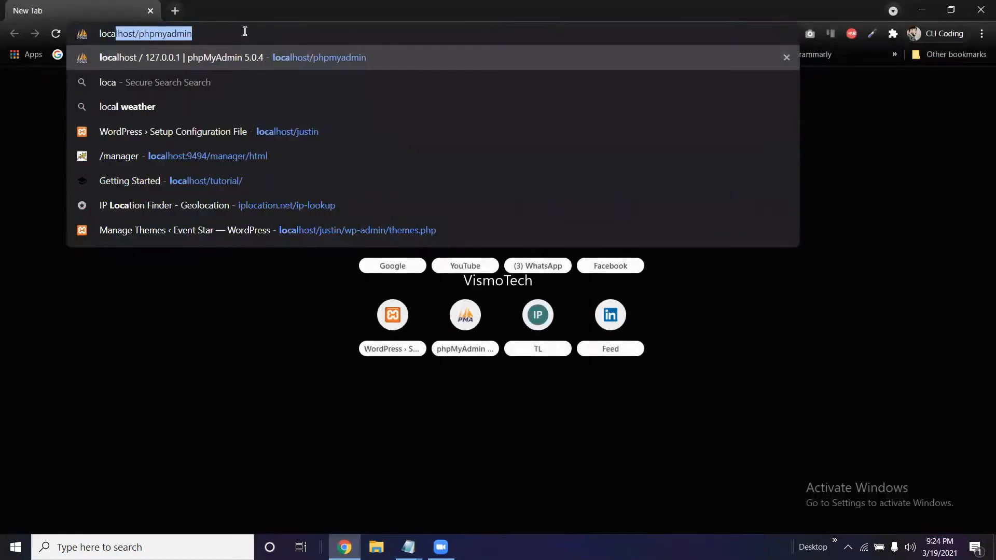
type("lhost")
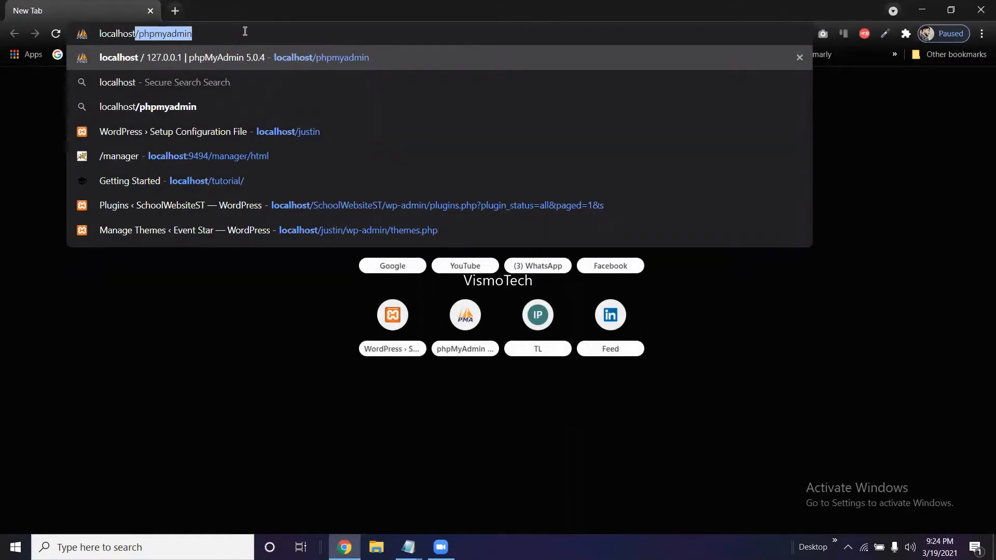
type("/p")
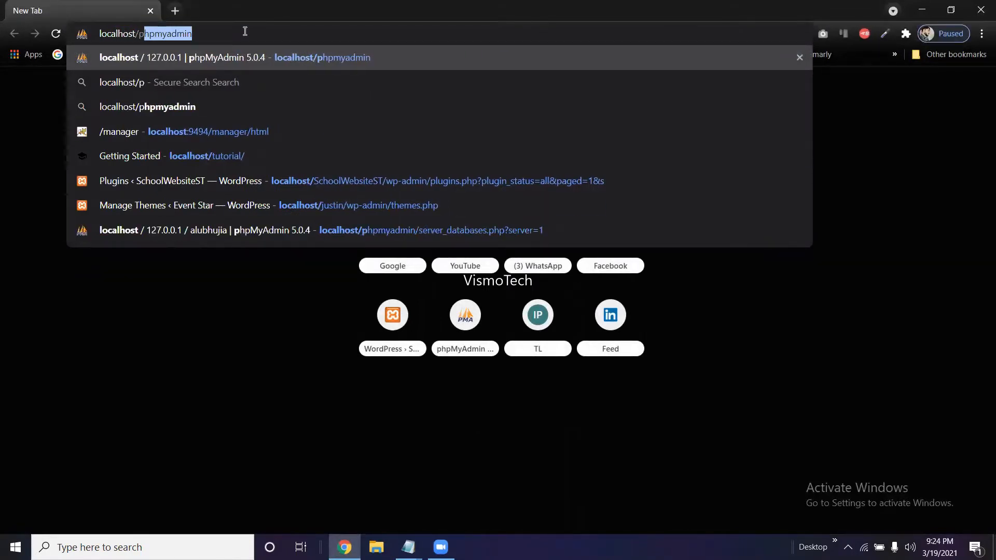
type("hpmu")
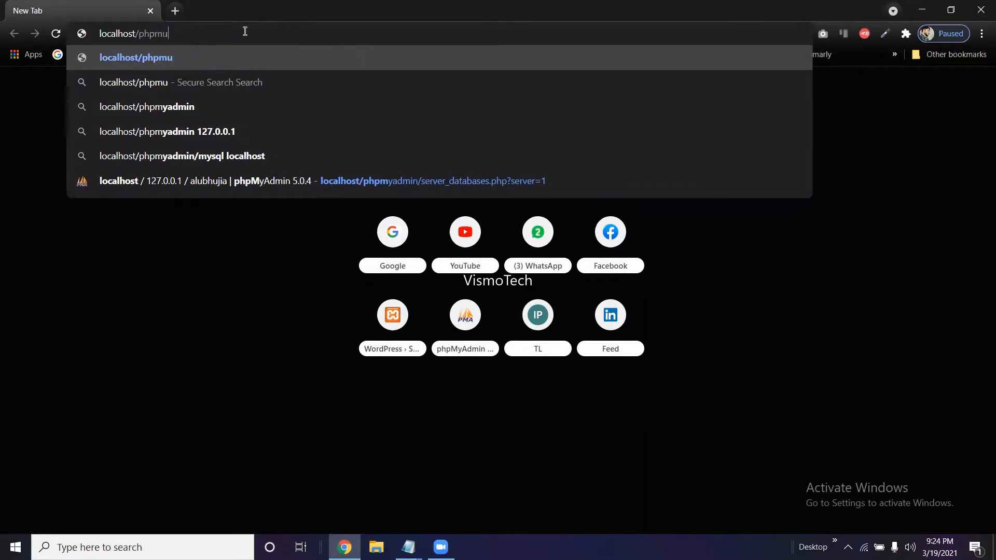
type("admin")
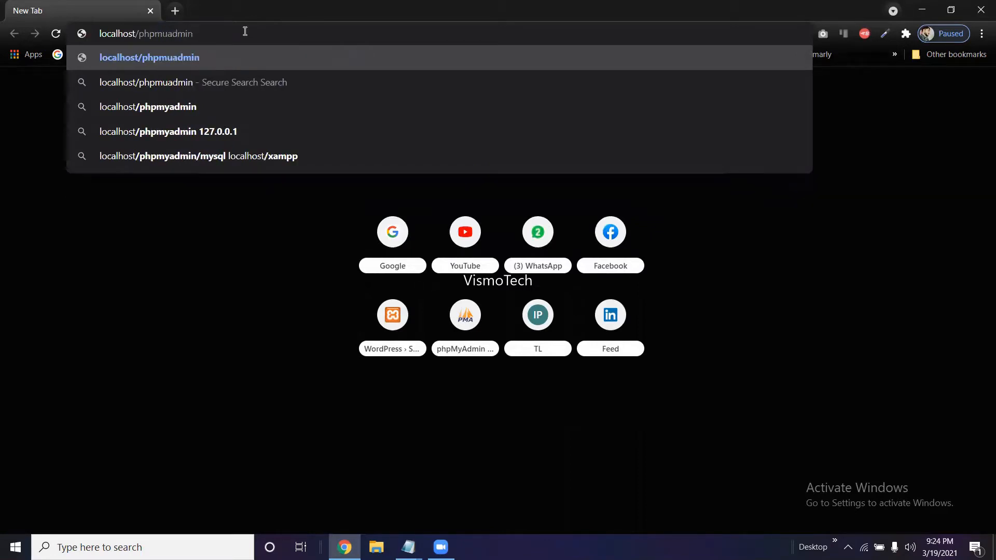
key("BackSpace")
key("BackSpace")
key("BackSpace")
key("BackSpace")
key("BackSpace")
key("BackSpace")
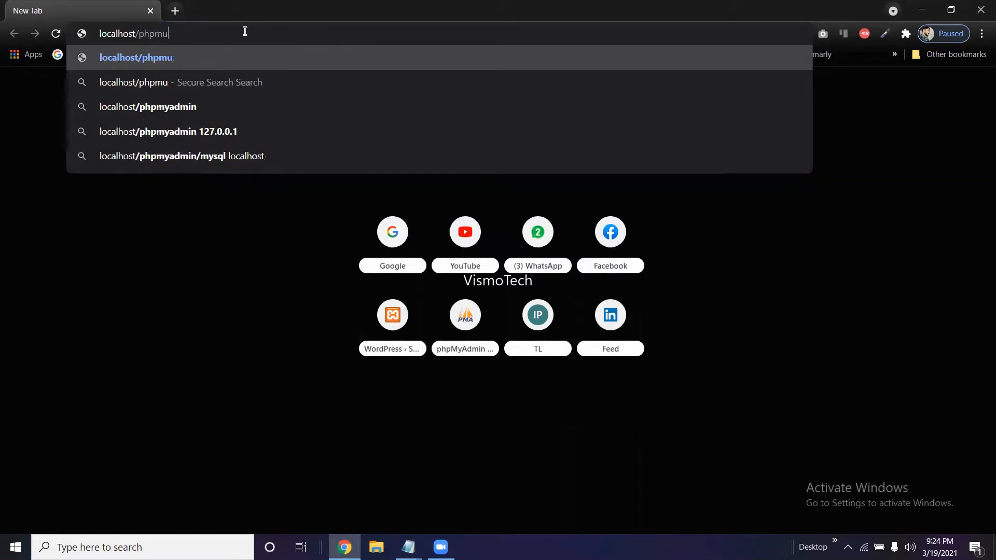
type("yad")
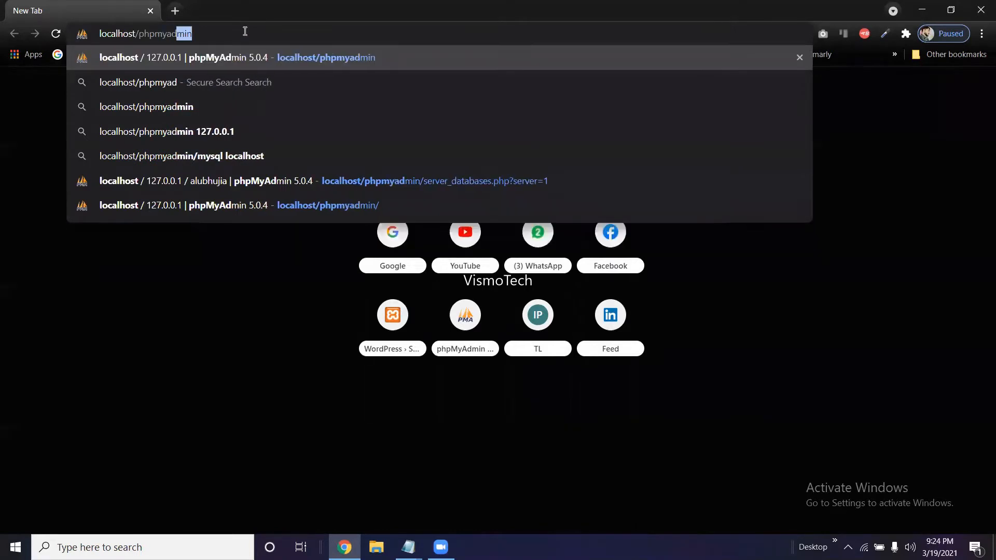
type("min")
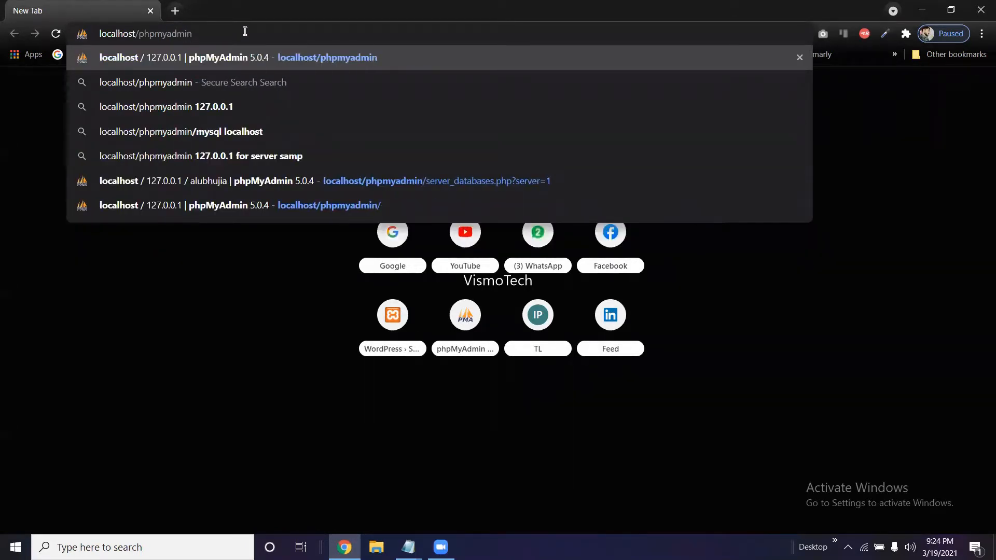
key("Return")
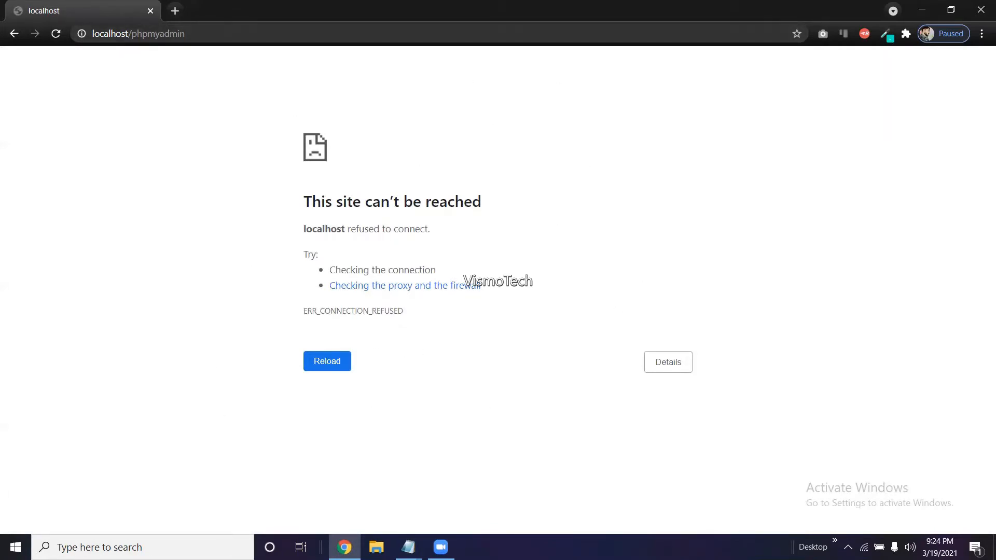
Launch the XAMPP Control Panel from Windows search.
left_click(15, 546)
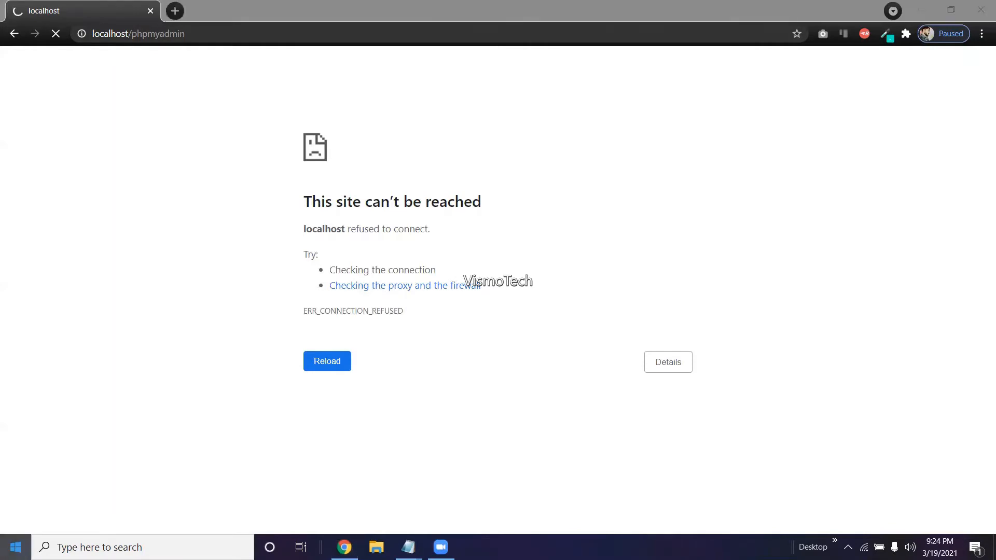
type("xamp")
key("Return")
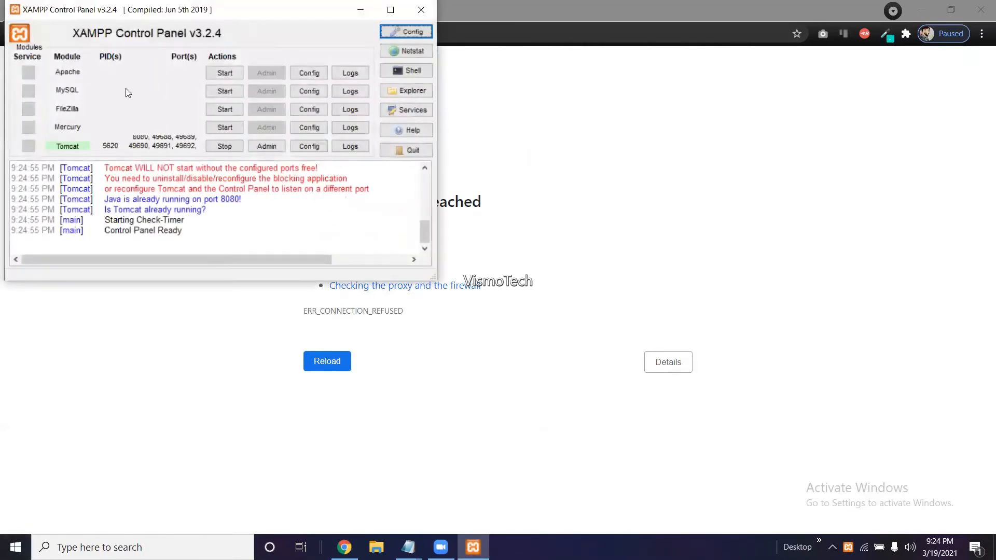
Start the Apache and MySQL servers, then minimize the XAMPP Control Panel.
left_click_drag(283, 10, 589, 136)
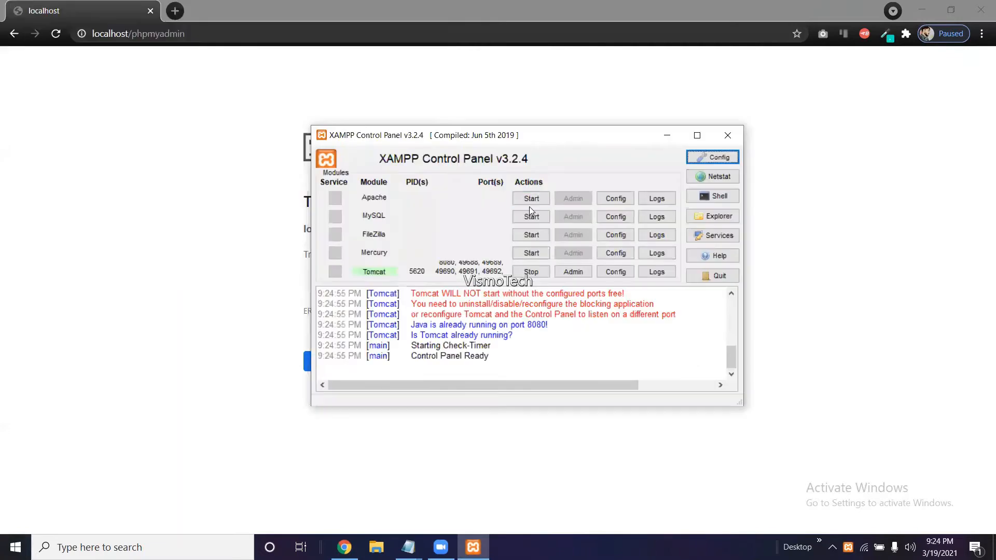
left_click(531, 199)
left_click(530, 217)
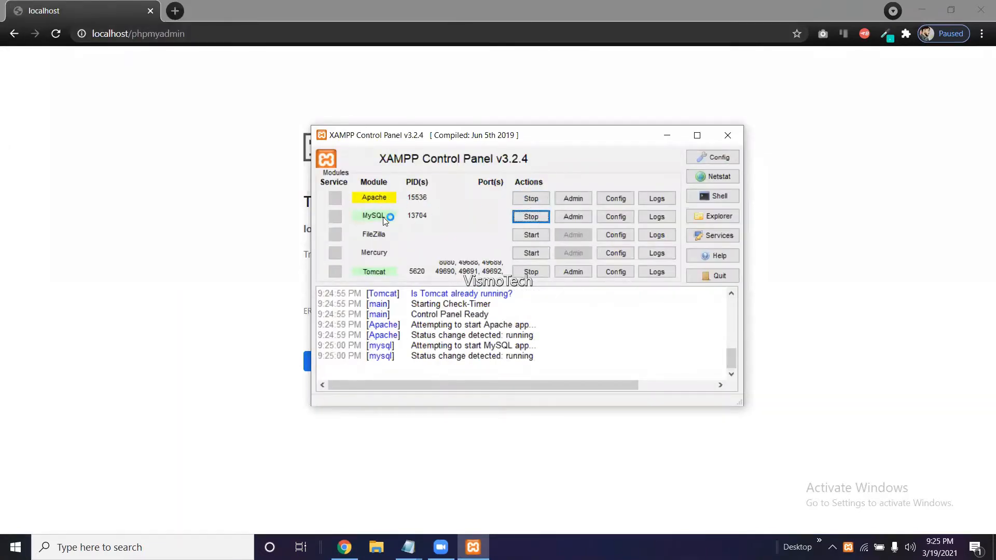
left_click(673, 135)
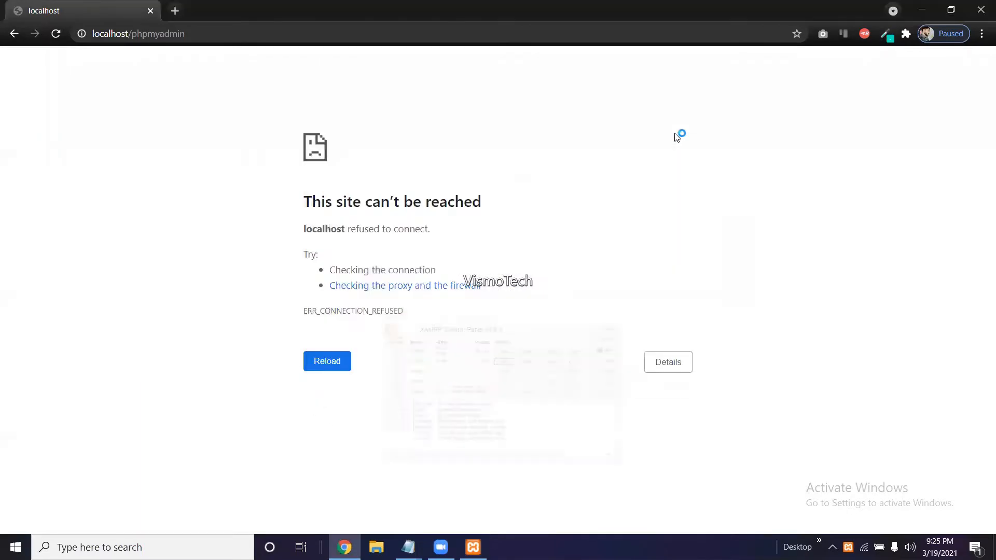
Reload localhost/phpmyadmin now that the servers are running.
left_click(208, 32)
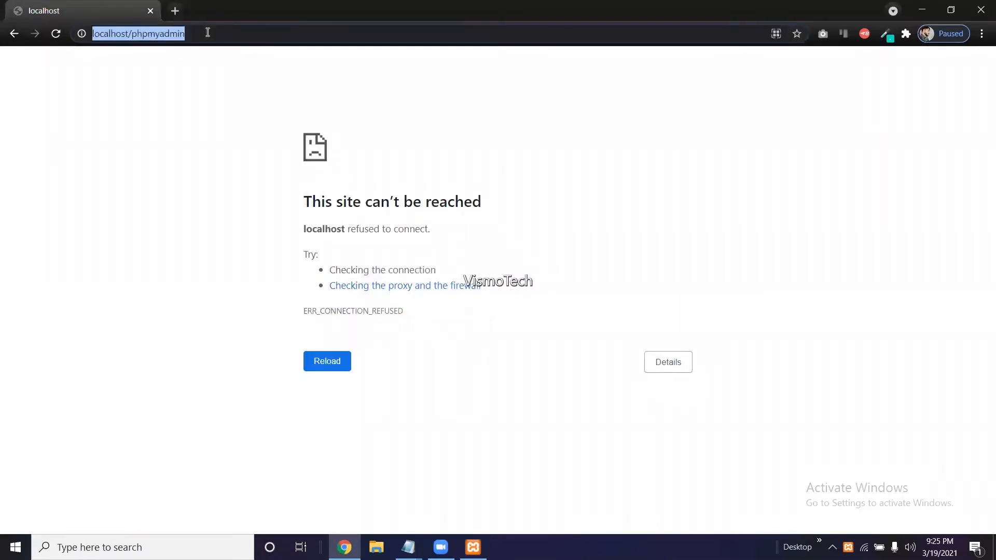
left_click(208, 32)
key("Return")
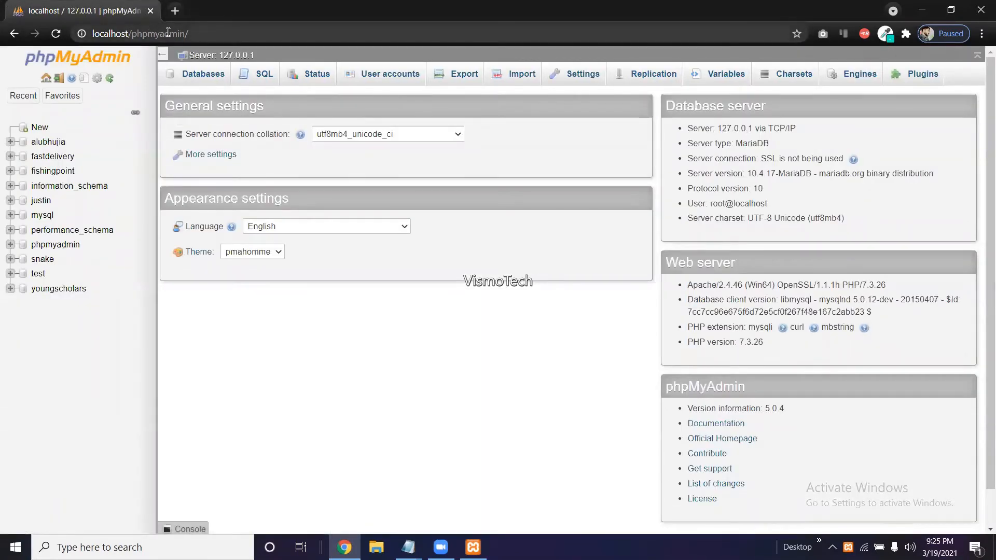
Go to phpMyAdmin's new-database page and select the Database name field, then switch to File Explorer.
left_click(39, 128)
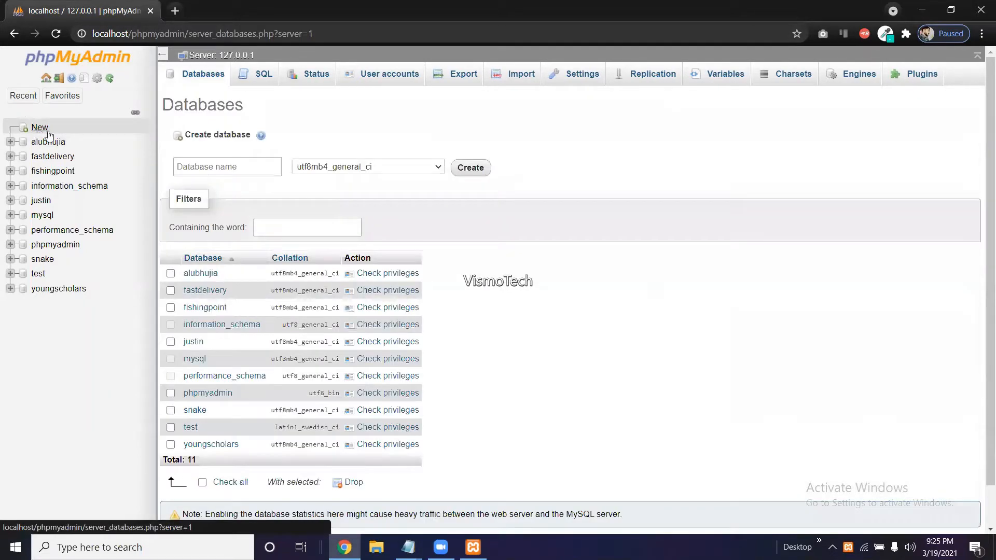
left_click(256, 163)
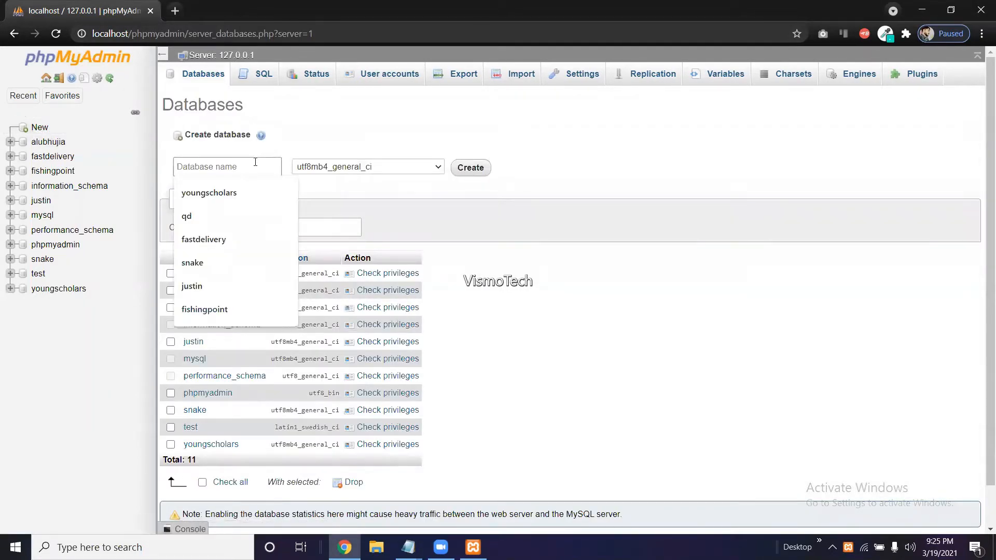
left_click(255, 162)
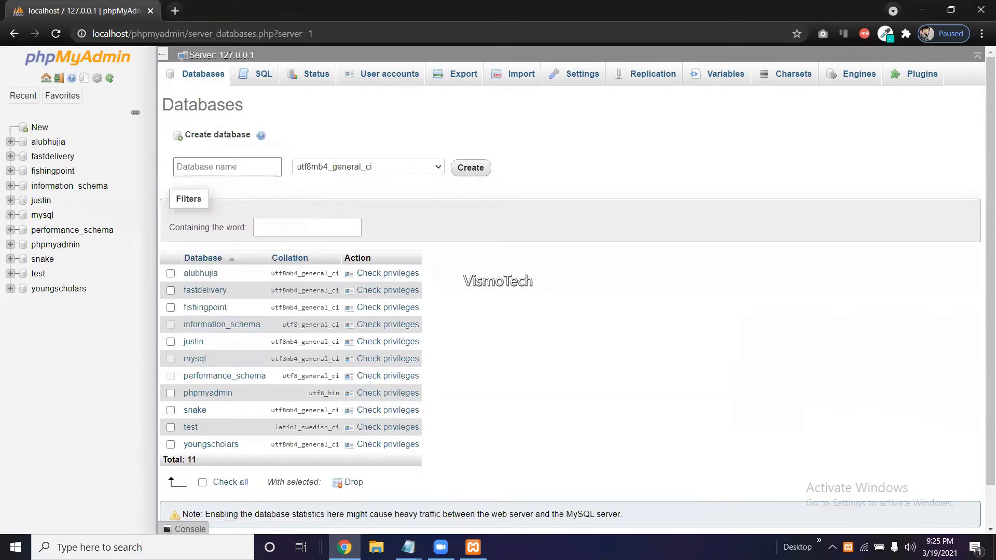
left_click(377, 548)
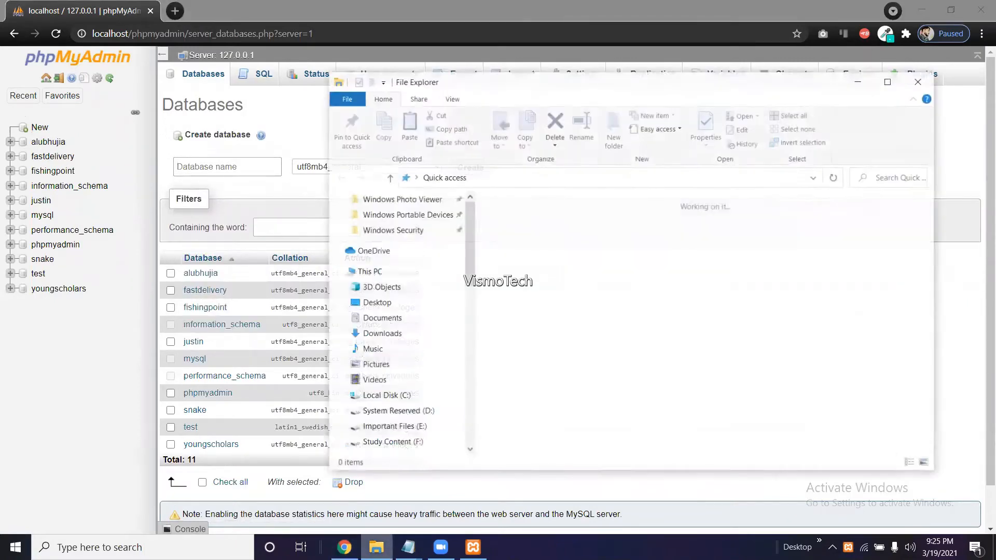
scroll(379, 437, "down", 10)
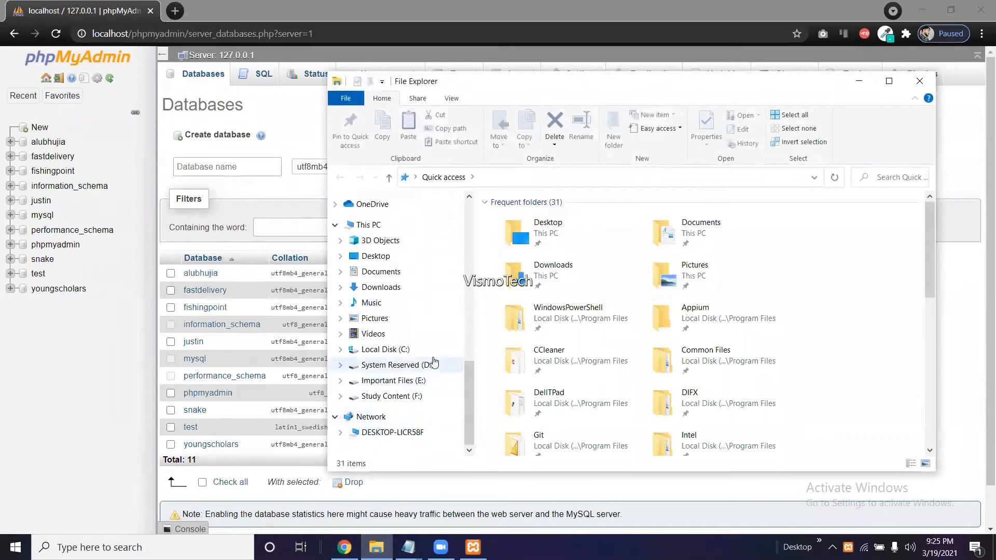
Copy the Blackhat folder name from C:\xampp\htdocs via Rename, leaving it unchanged.
left_click(434, 364)
left_click(438, 351)
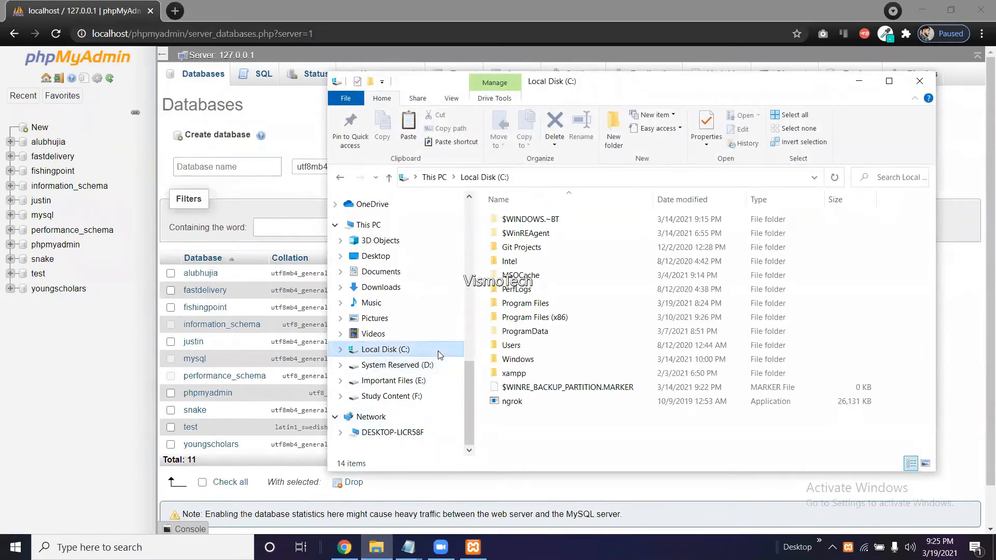
double_click(516, 373)
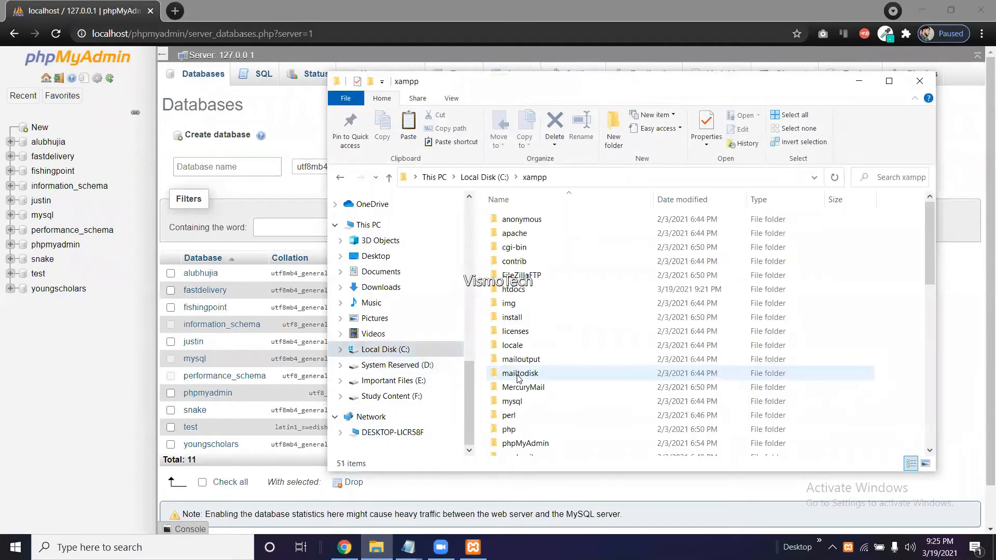
double_click(521, 295)
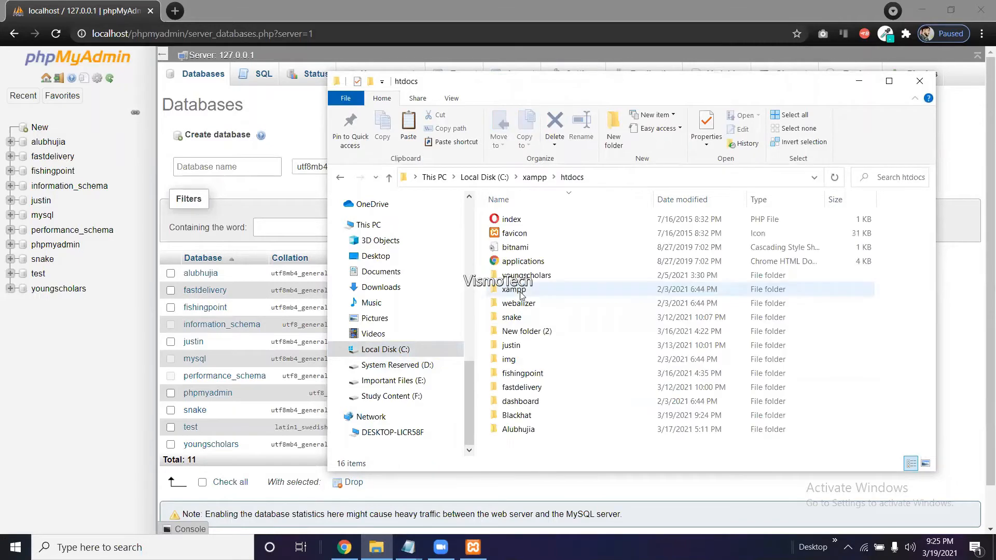
right_click(515, 422)
left_click(543, 392)
key("ctrl+c")
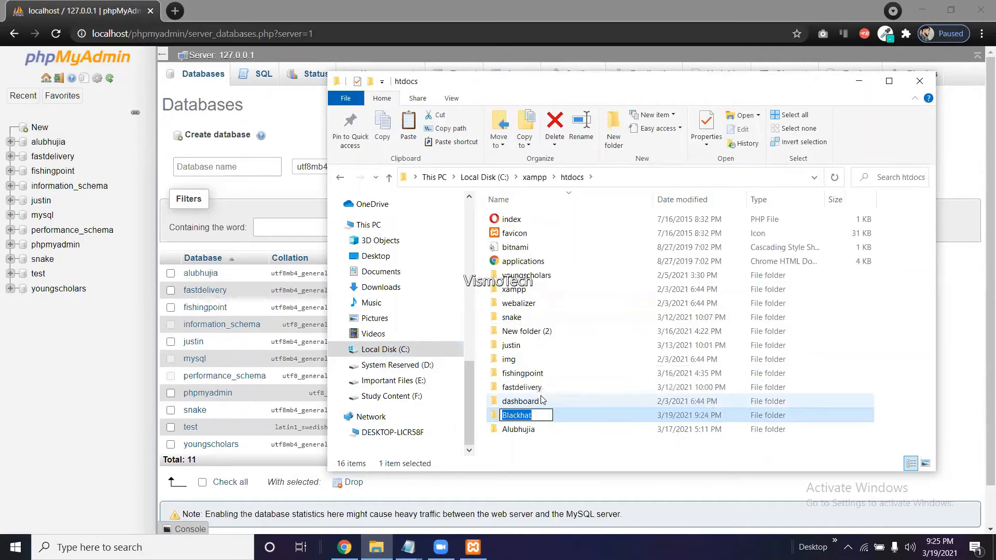
key("Return")
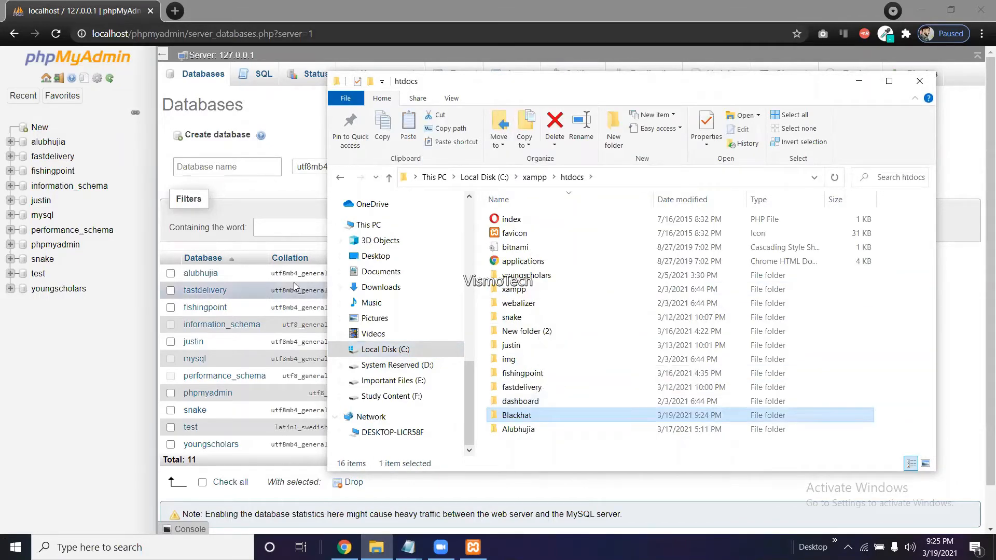
left_click(236, 170)
Create a database named 'Blackhat' with the default (blank) collation.
key("ctrl+v")
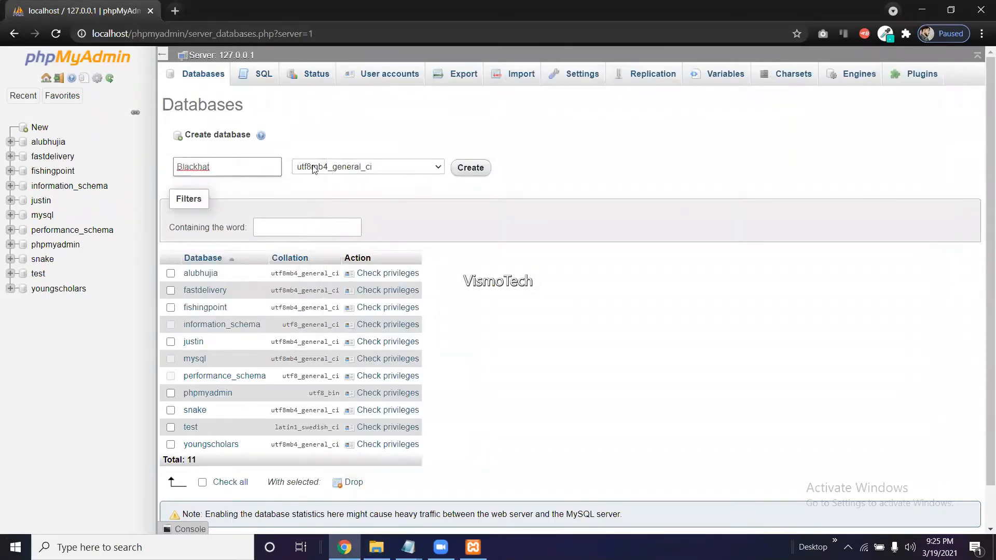
left_click(332, 170)
scroll(343, 208, "up", 20)
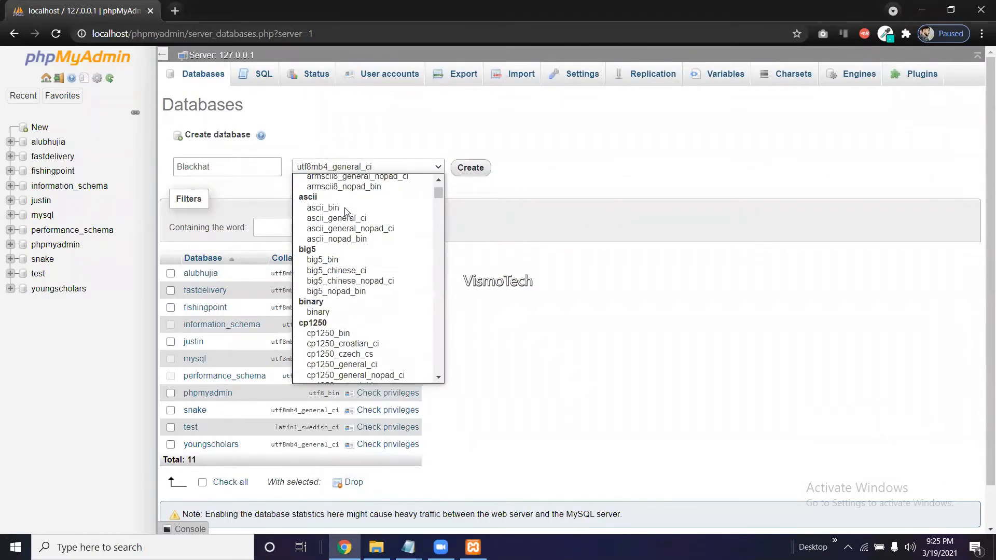
left_click(358, 178)
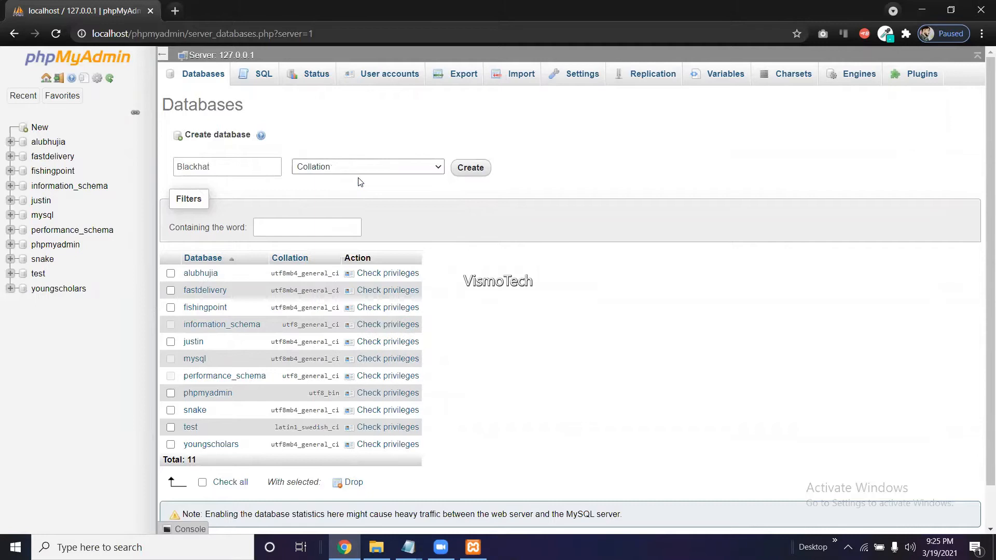
left_click(472, 171)
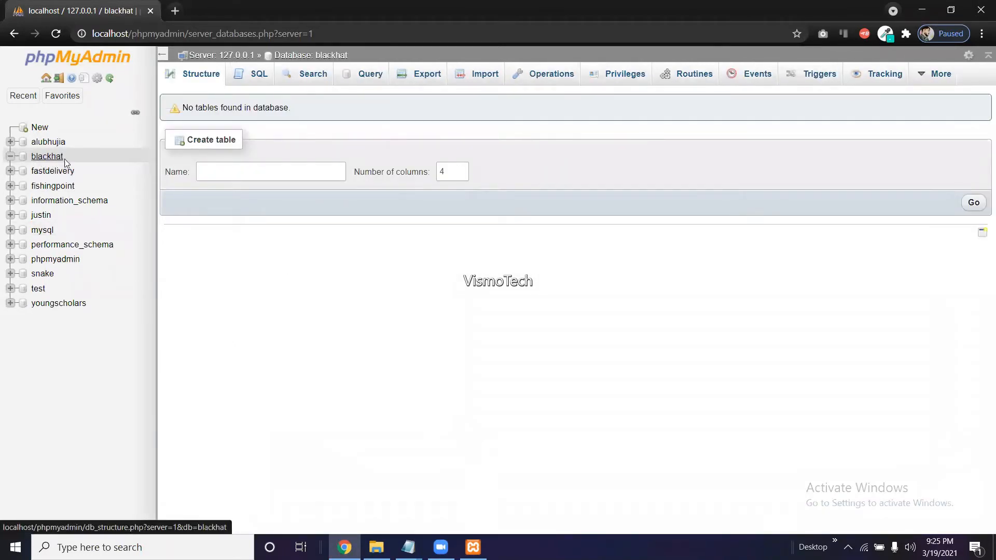
Load localhost/Blackhat in a new Chrome tab to reach WordPress setup-config.
left_click(174, 11)
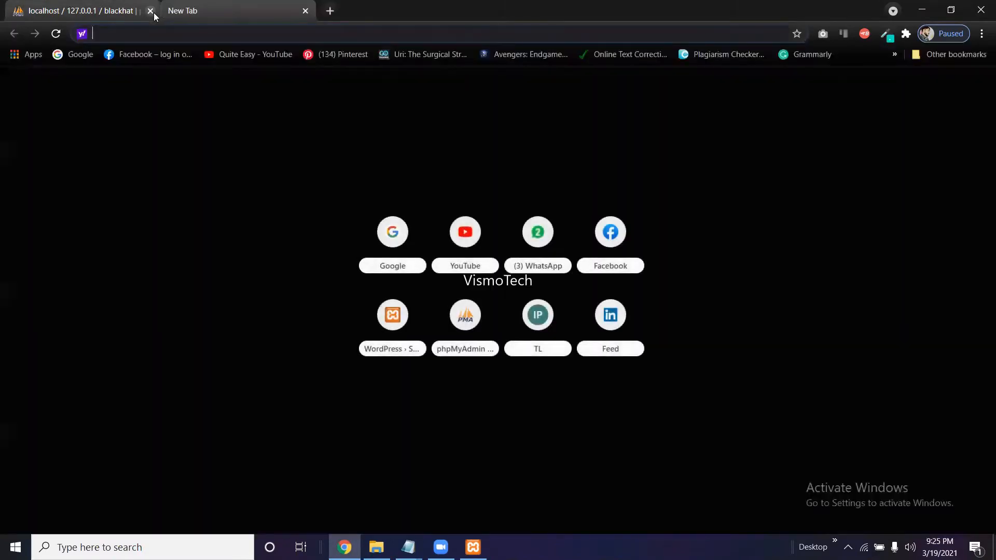
type("loacal")
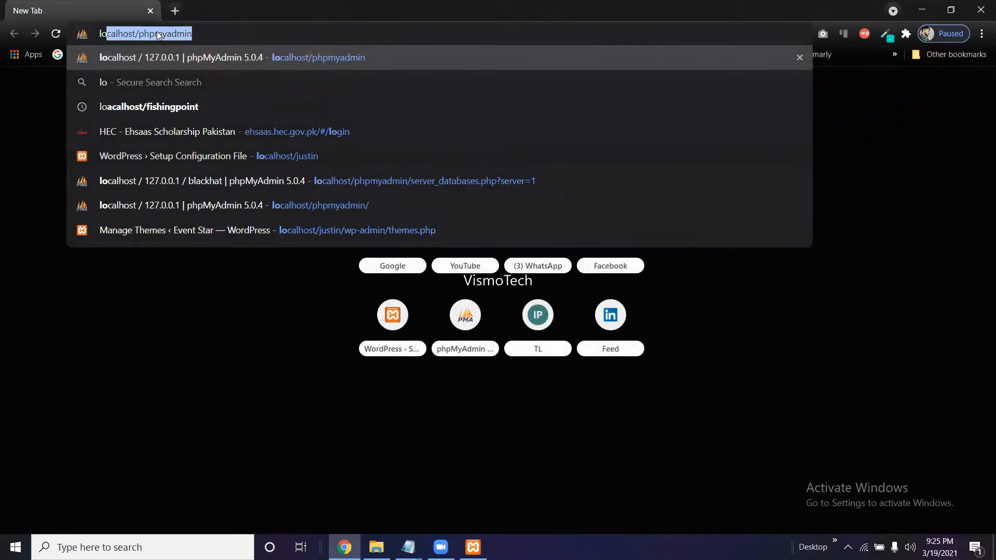
key("BackSpace")
key("BackSpace")
key("BackSpace")
key("BackSpace")
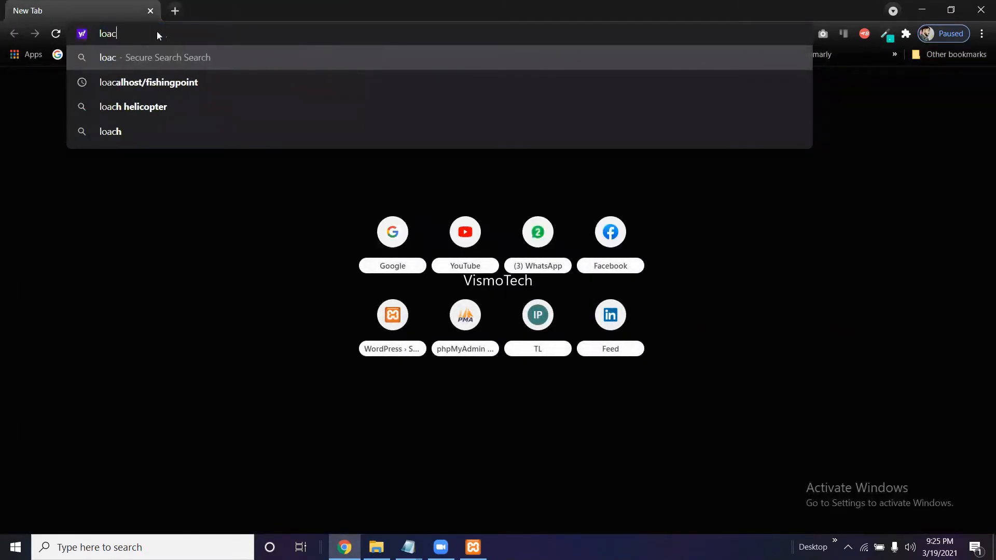
type("ca")
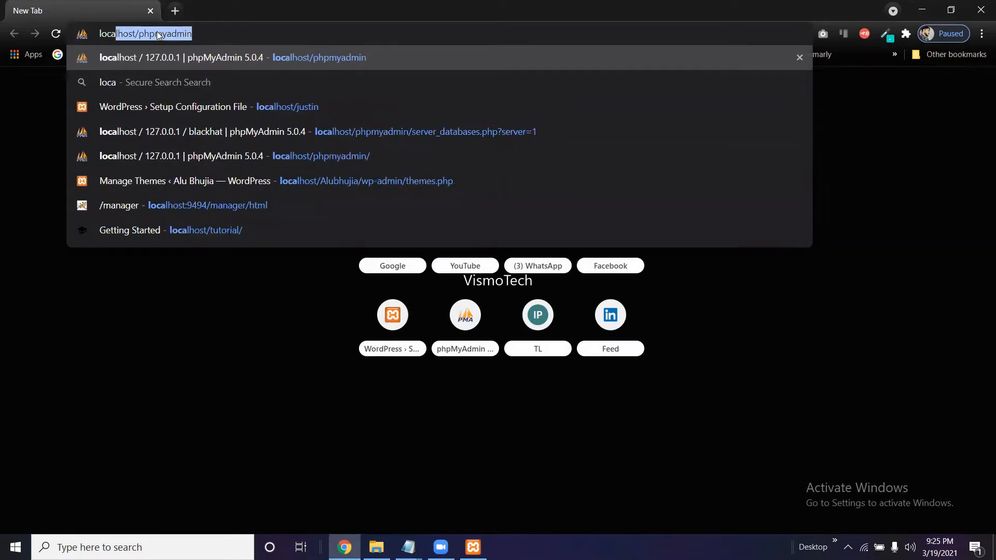
key("Right")
key("BackSpace")
key("BackSpace")
key("BackSpace")
key("BackSpace")
key("BackSpace")
key("BackSpace")
key("BackSpace")
key("BackSpace")
key("BackSpace")
key("BackSpace")
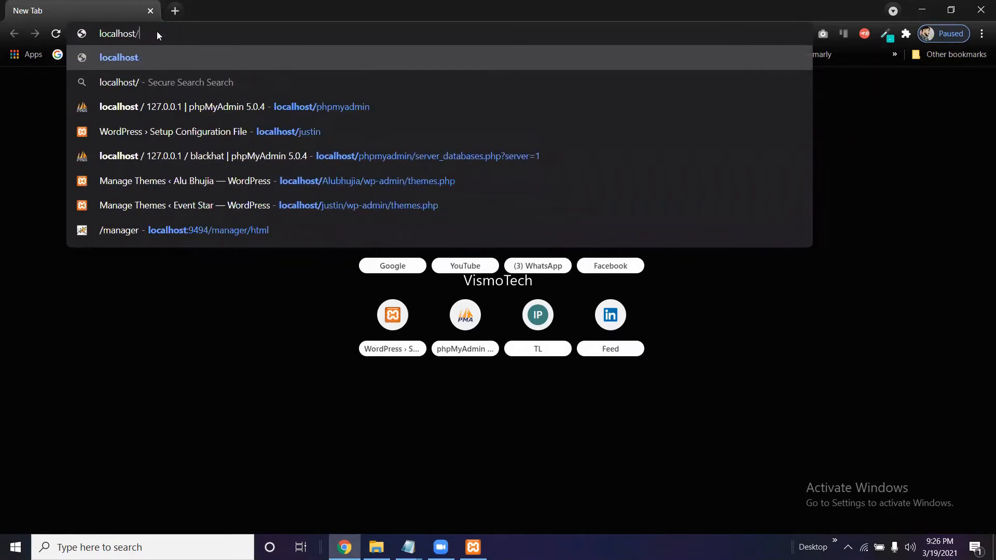
type("Blackhat")
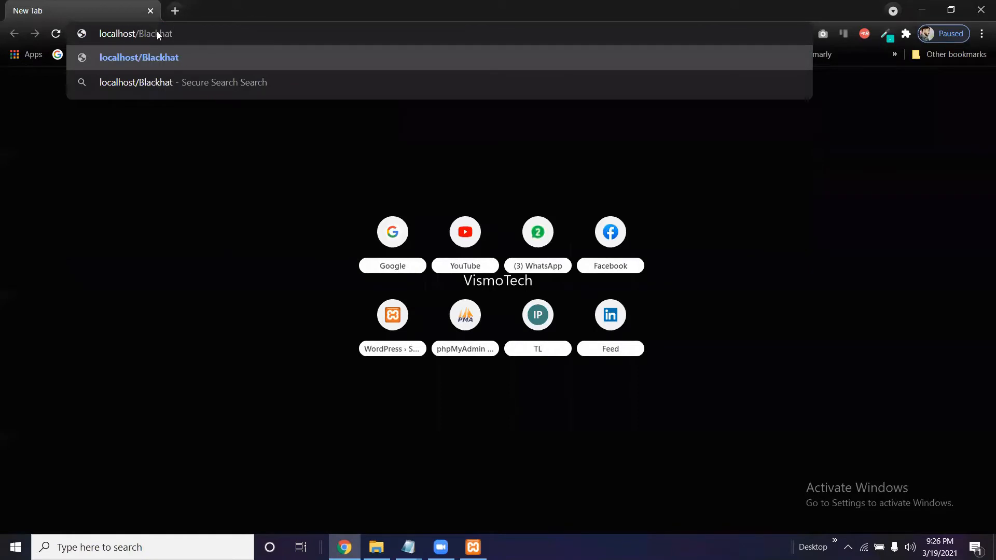
key("Return")
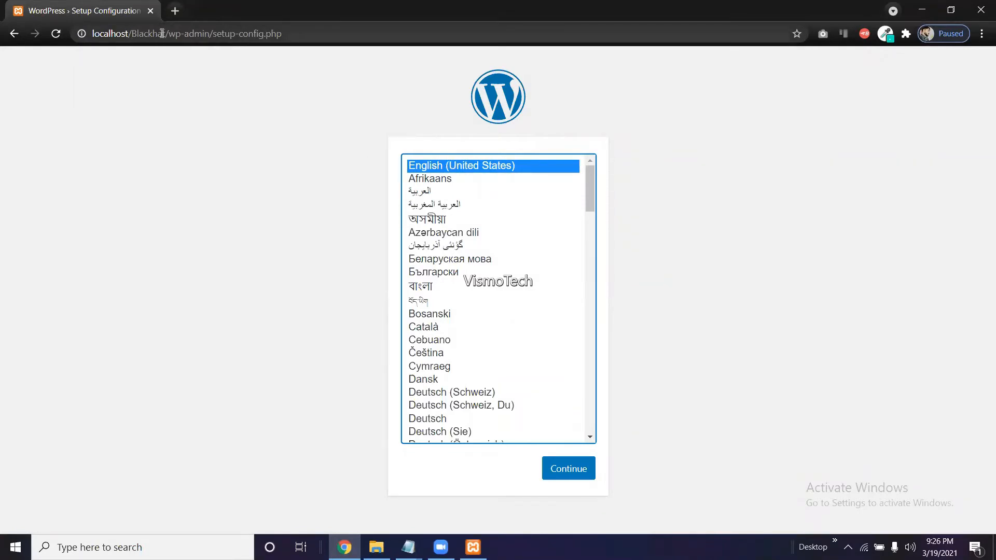
Continue past the English (United States) language choice and enter Blackhat as the database name.
left_click(567, 469)
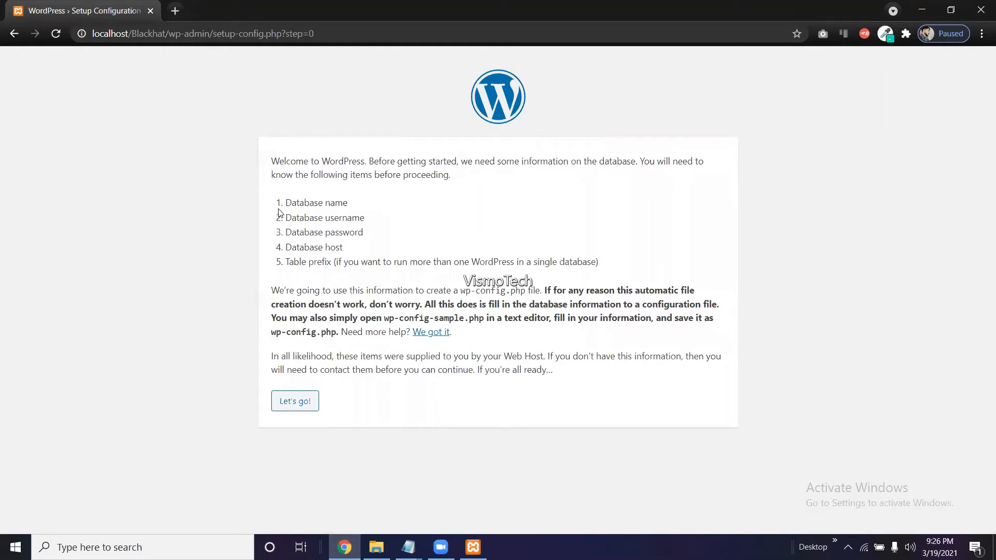
left_click(296, 402)
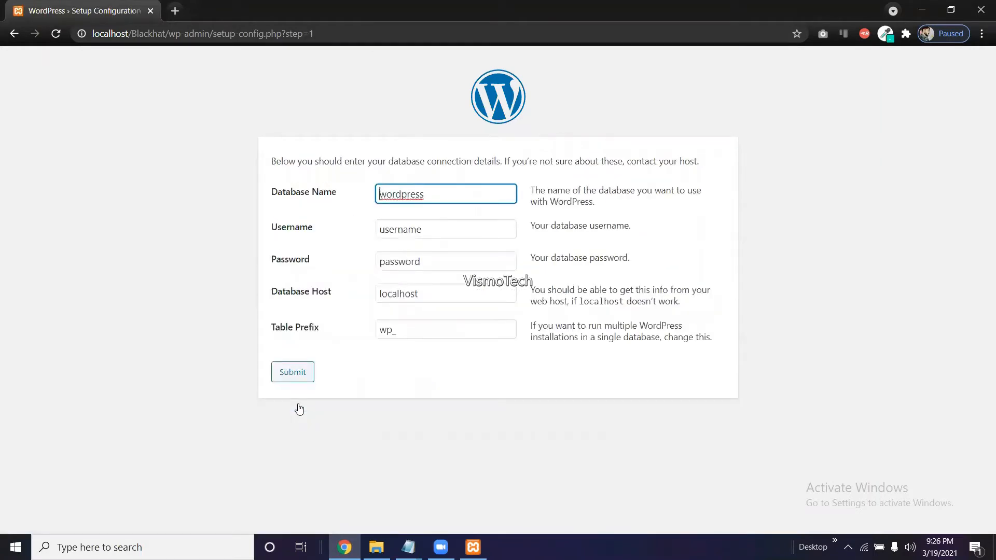
key("ctrl+a")
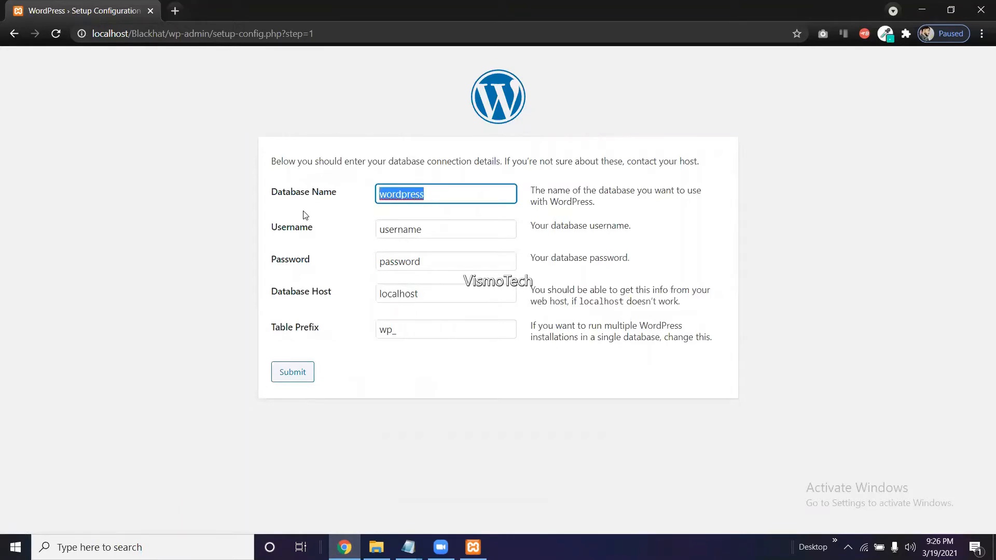
type("Blackhat")
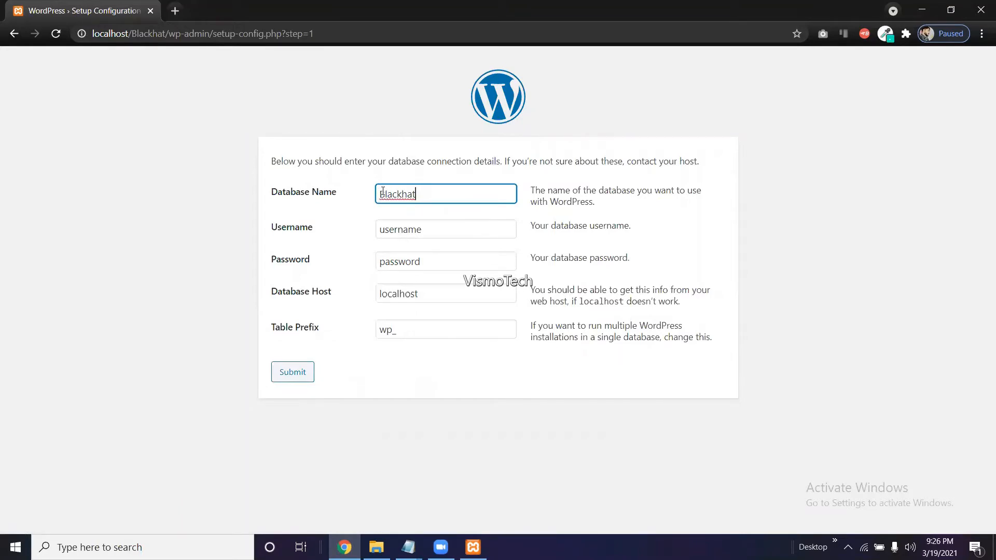
Set the database username to root, leave the password blank, and submit the connection details.
key("Tab")
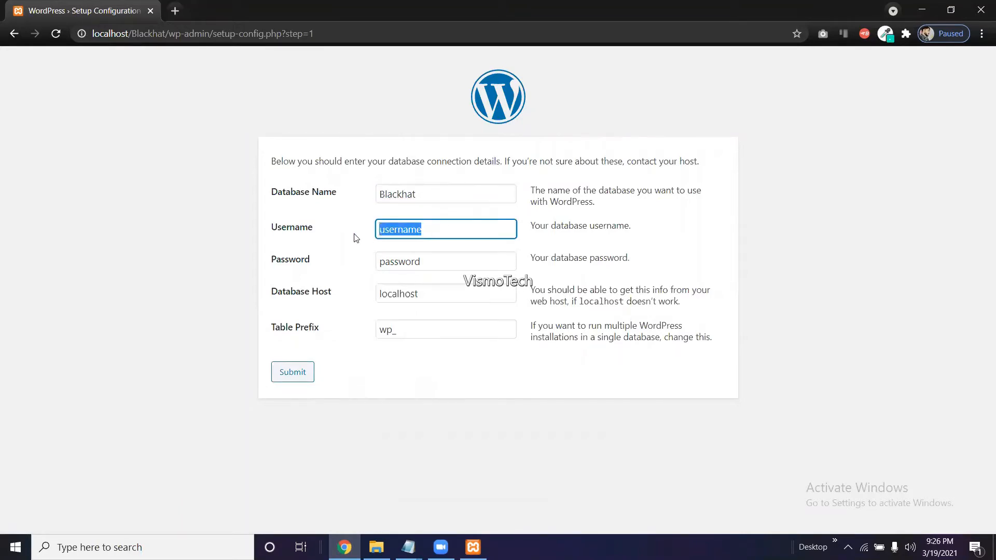
key("BackSpace")
type("root")
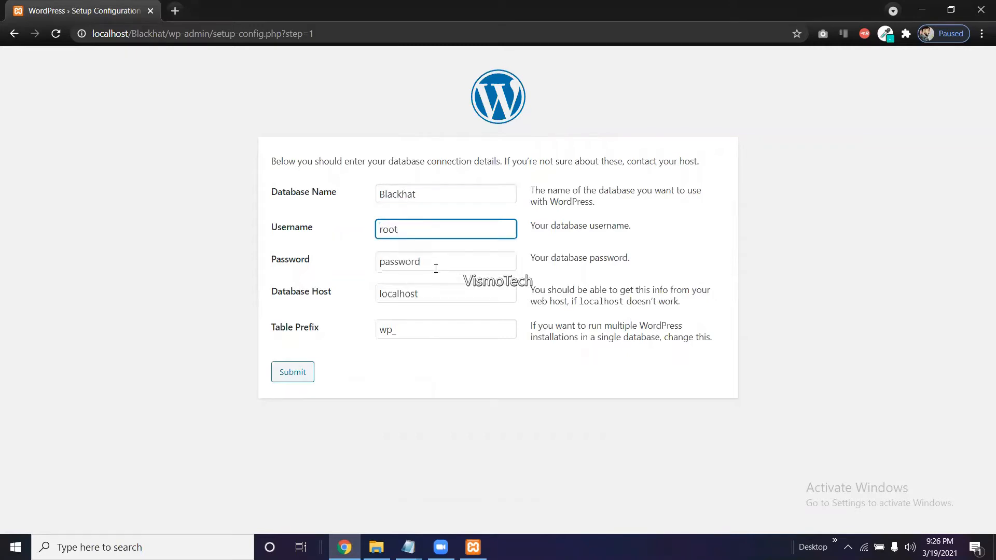
left_click(433, 264)
key("ctrl+a")
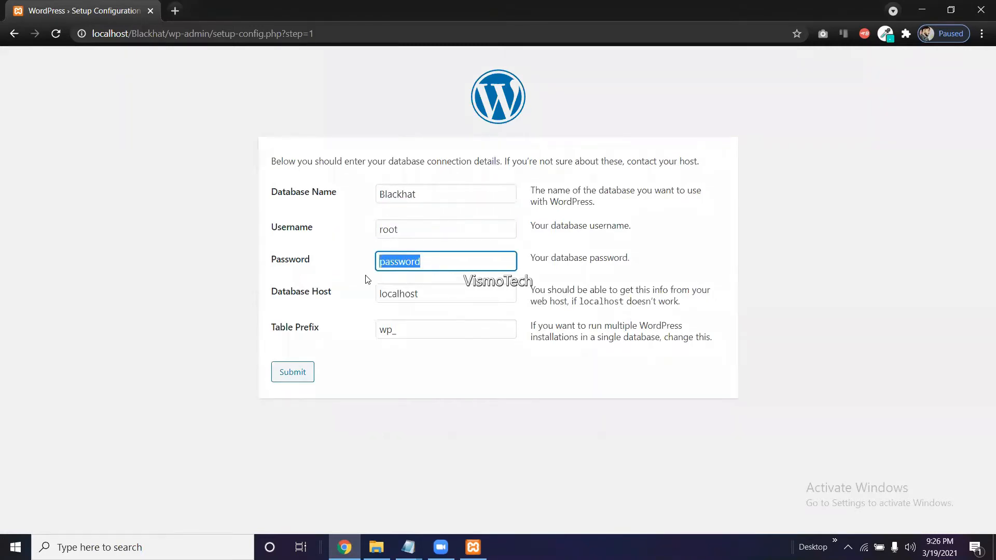
key("BackSpace")
left_click(291, 382)
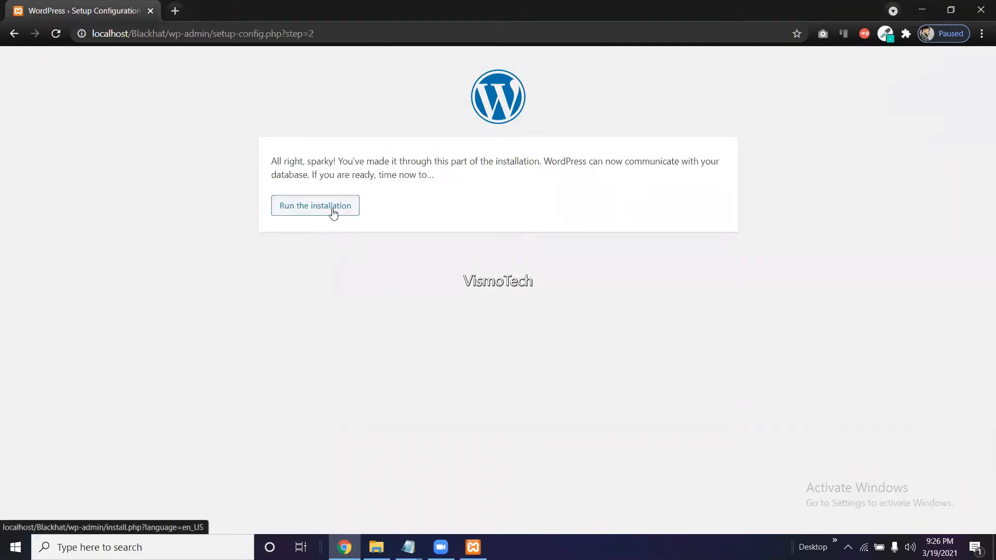
Run the installation with site title 'Black Hat Developer' and admin username abc.
left_click(333, 212)
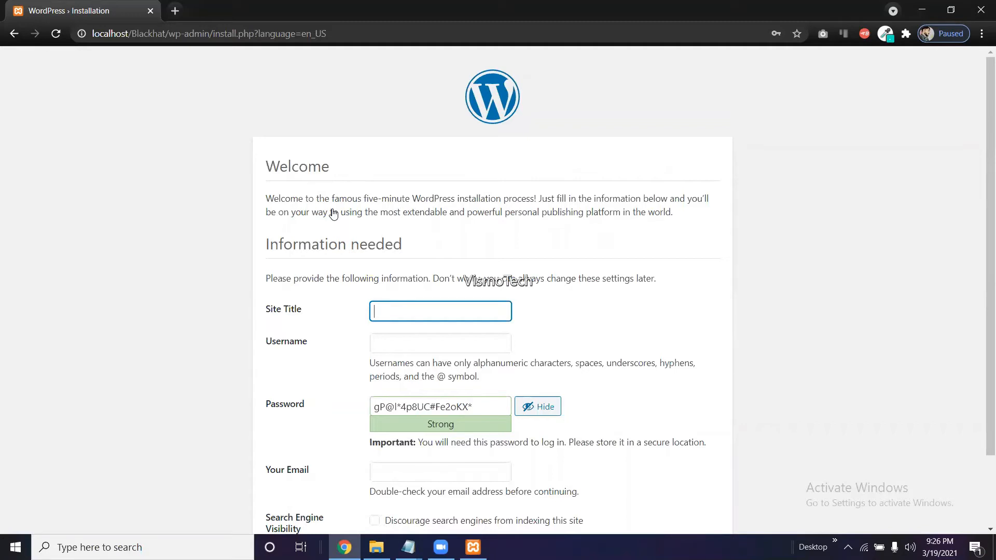
type("Black Hat Developer")
left_click(446, 348)
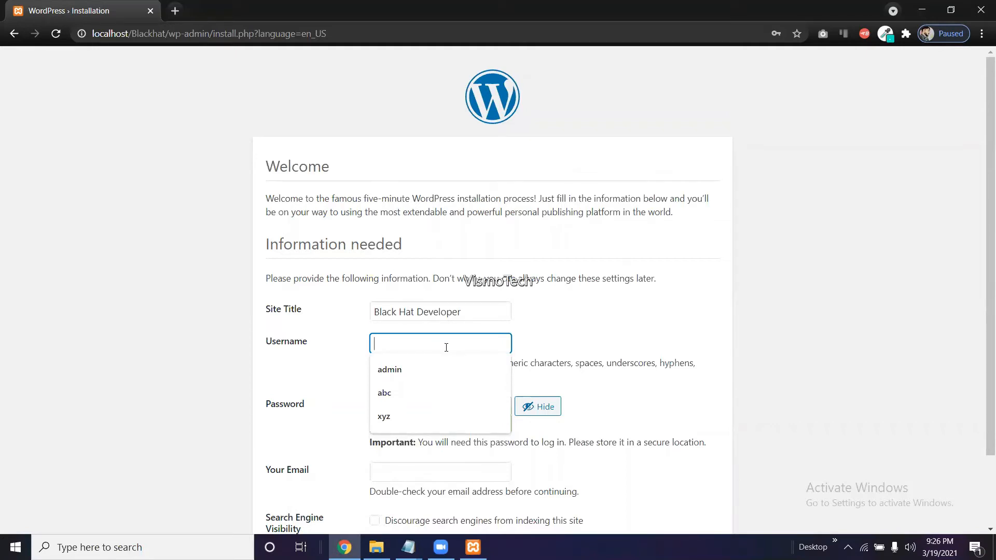
type("abc")
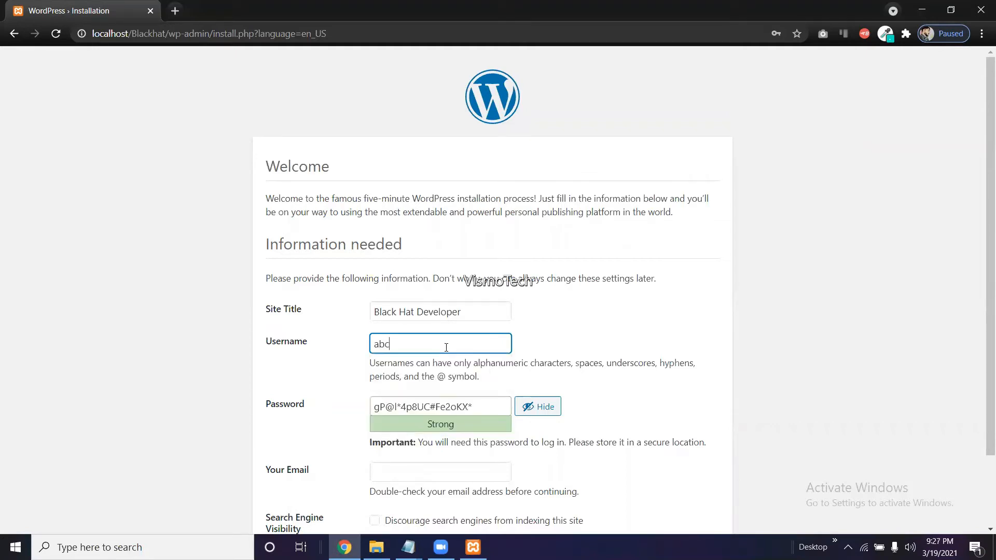
Replace the generated password with a weak one, confirm it, fill the admin e-mail, and install WordPress.
left_click_drag(474, 406, 385, 418)
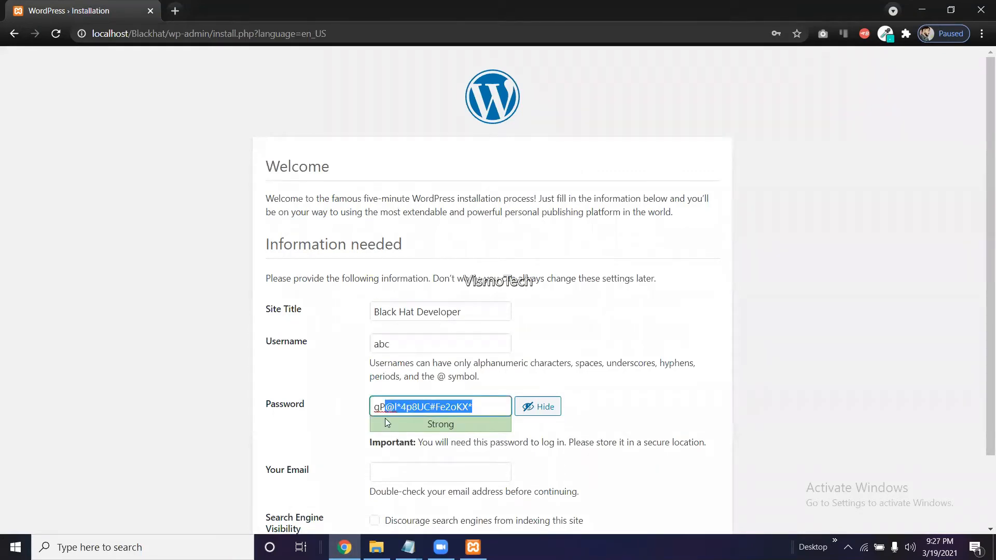
key("BackSpace")
key("BackSpace")
key("BackSpace")
type("abc")
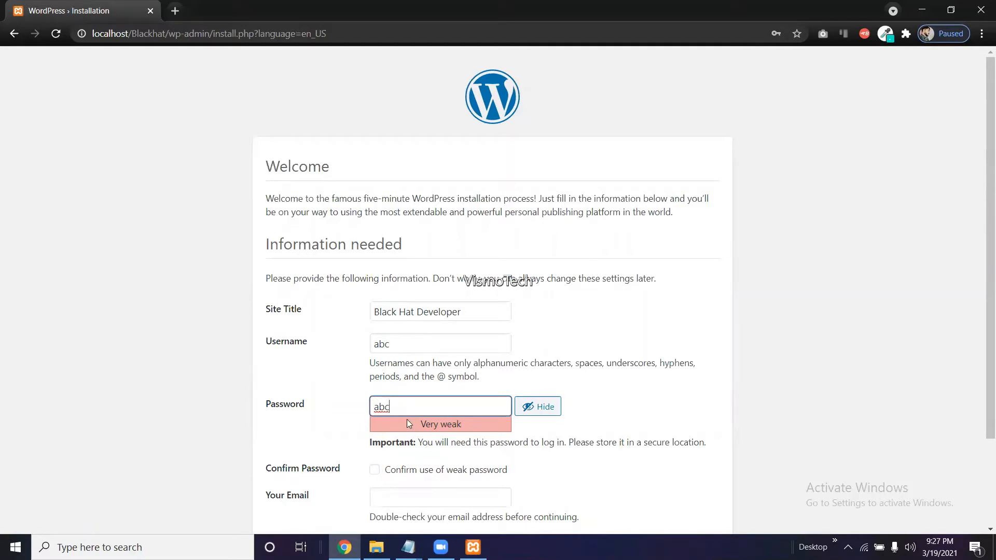
left_click(375, 469)
scroll(374, 469, "down", 1)
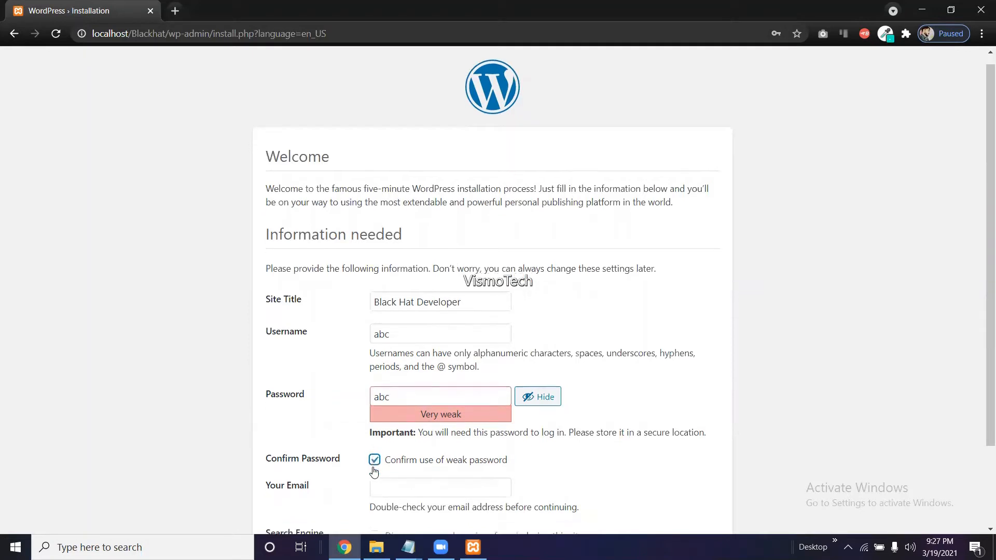
scroll(374, 471, "down", 2)
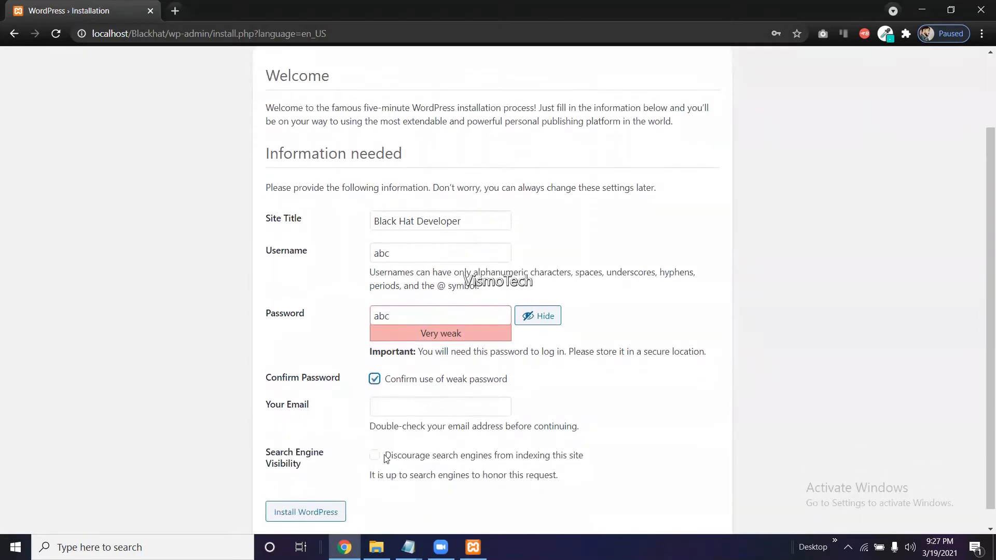
left_click(429, 415)
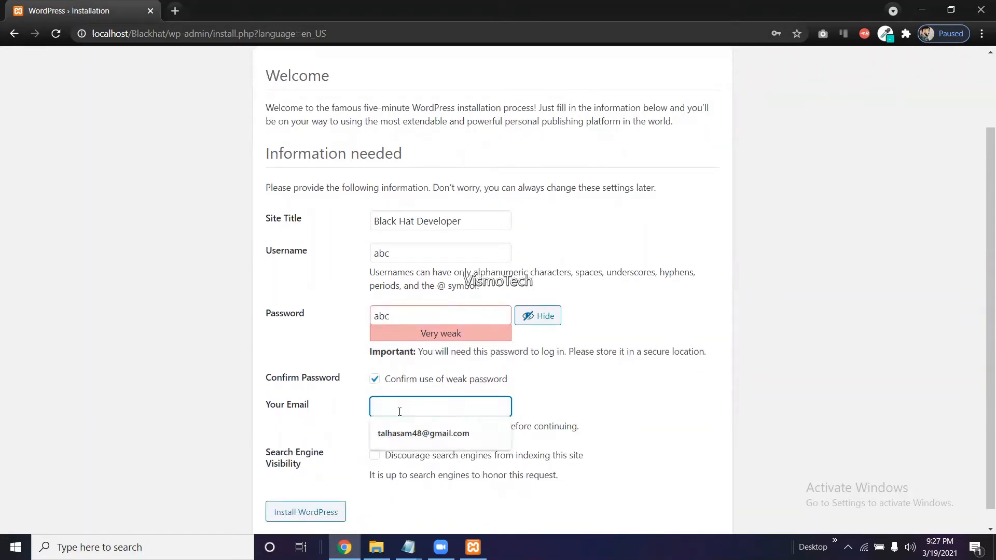
left_click(413, 431)
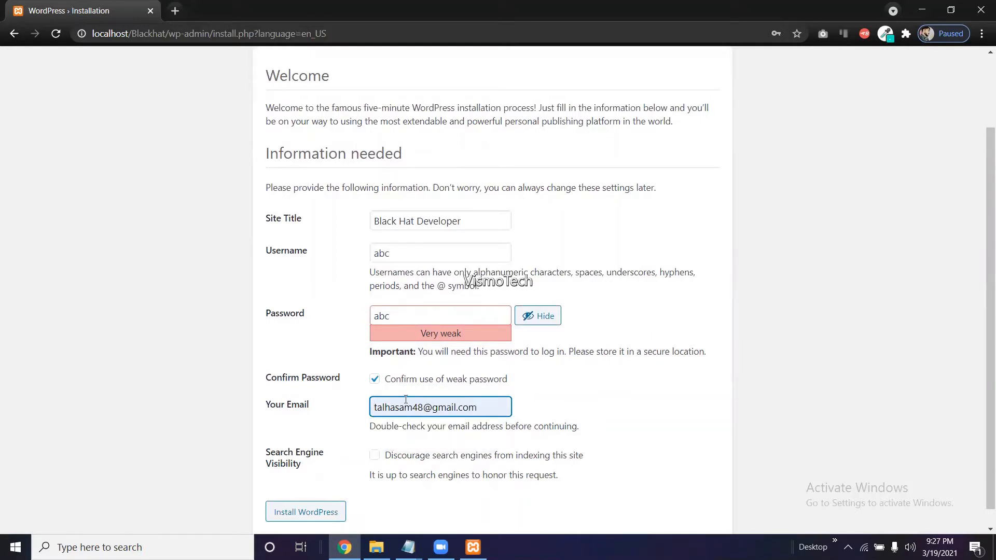
left_click(283, 514)
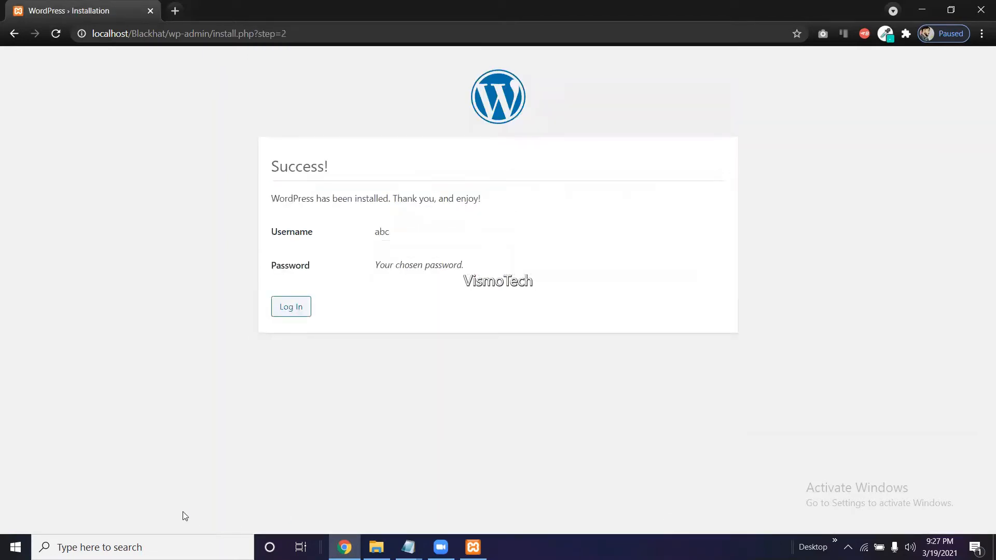
Go to the login page from the Success screen and log in as abc with Remember Me ticked.
left_click_drag(273, 200, 507, 209)
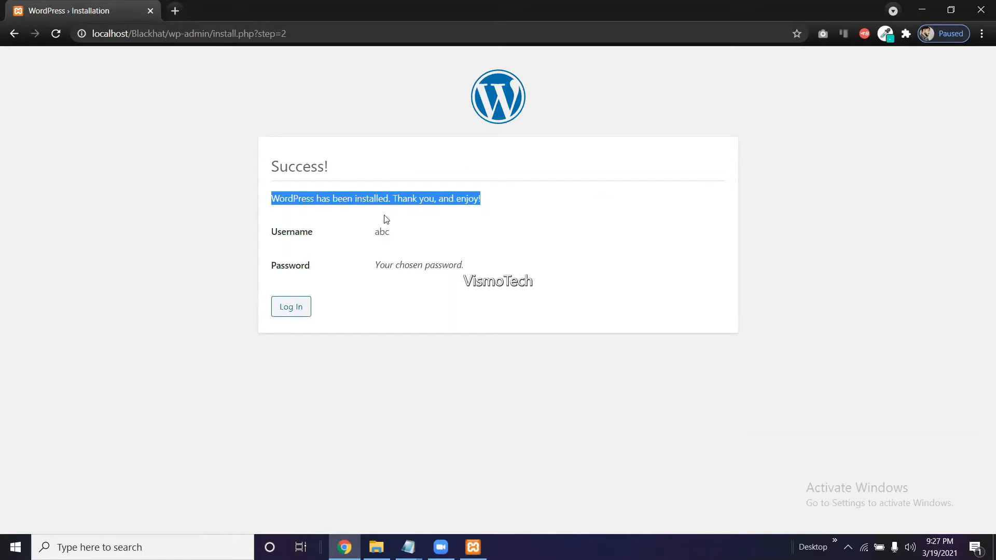
left_click(283, 313)
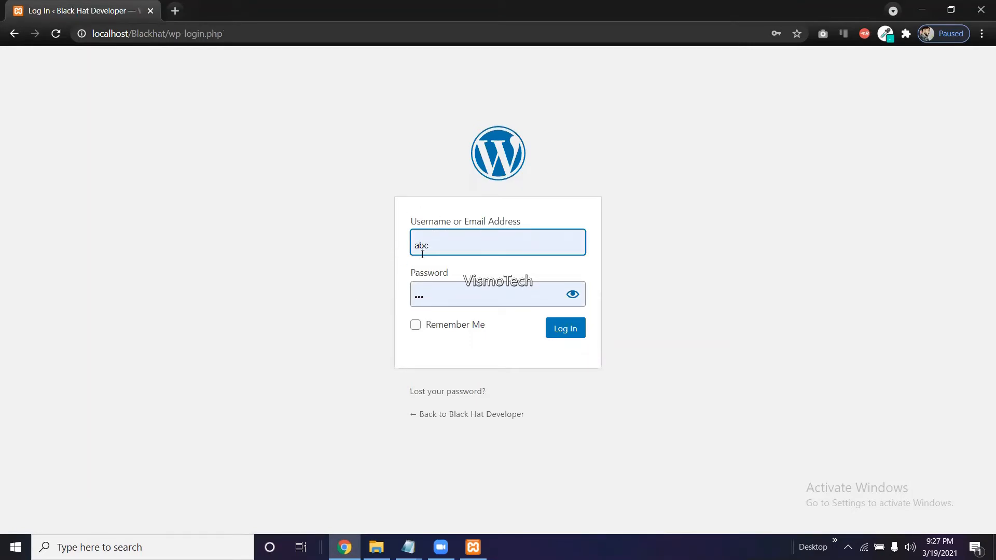
left_click(417, 326)
left_click(557, 340)
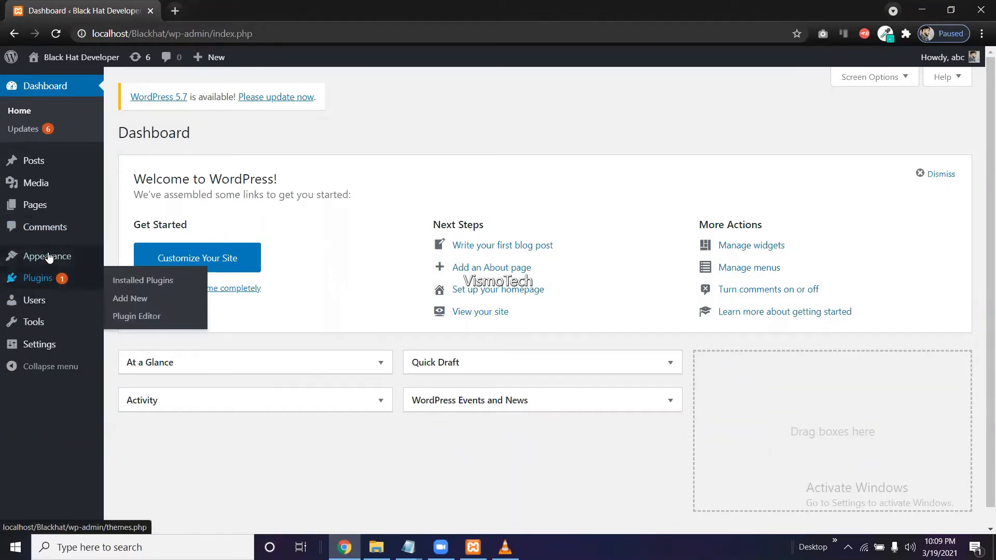
Open Appearance > Themes, showing four installed themes with Twenty Twenty active.
mouse_move(49, 257)
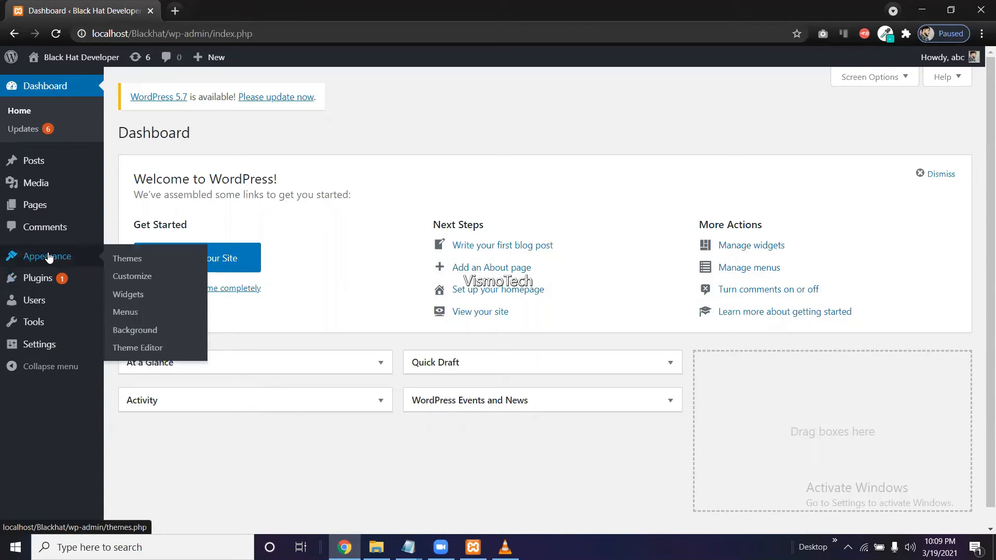
left_click(144, 264)
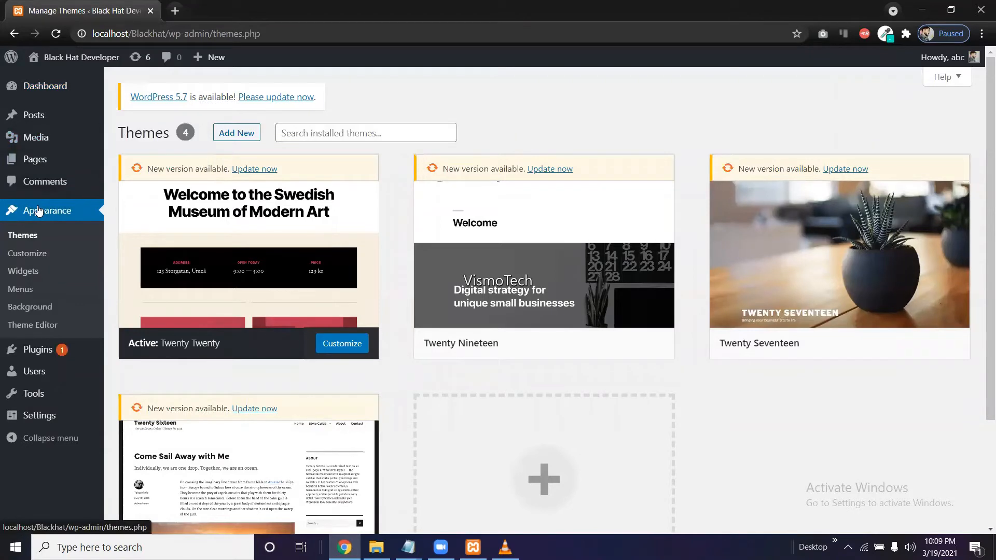
left_click(30, 238)
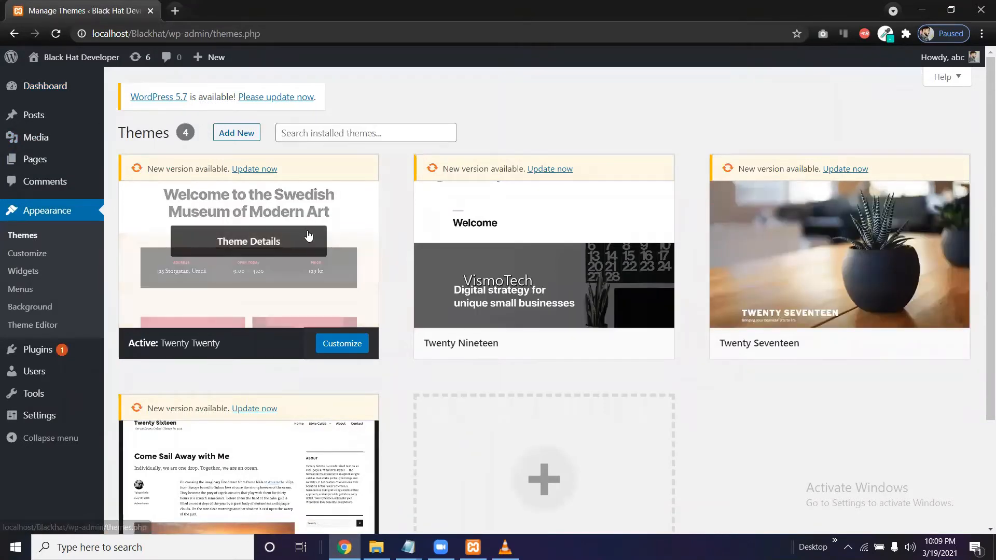
mouse_move(475, 282)
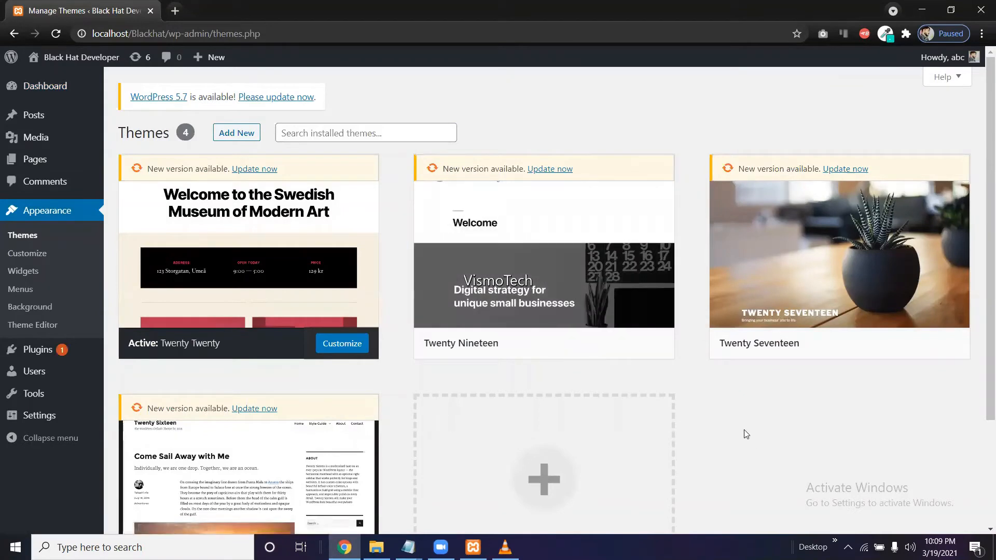
mouse_move(635, 363)
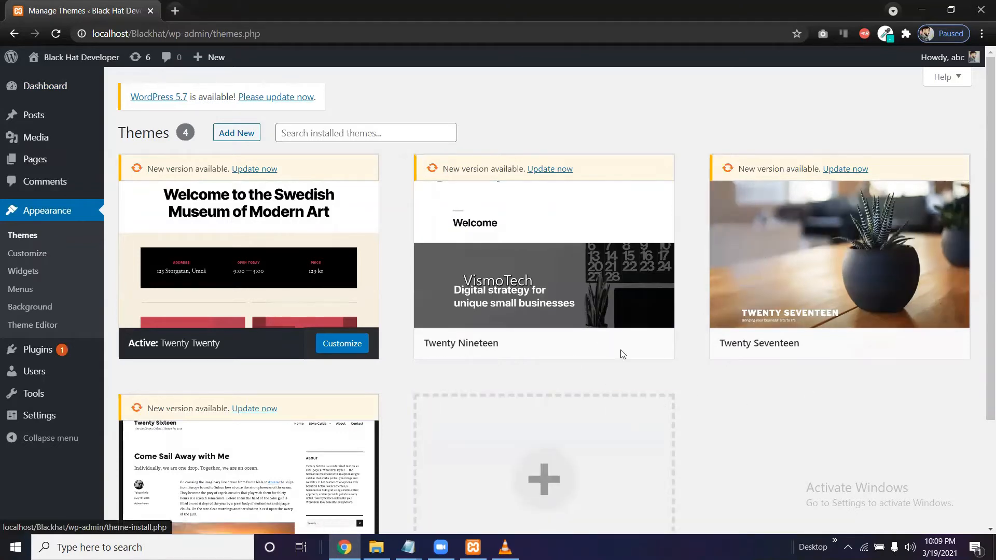
Move from the installed-themes search to Add New and search the theme directory for 'color mag'.
left_click(321, 131)
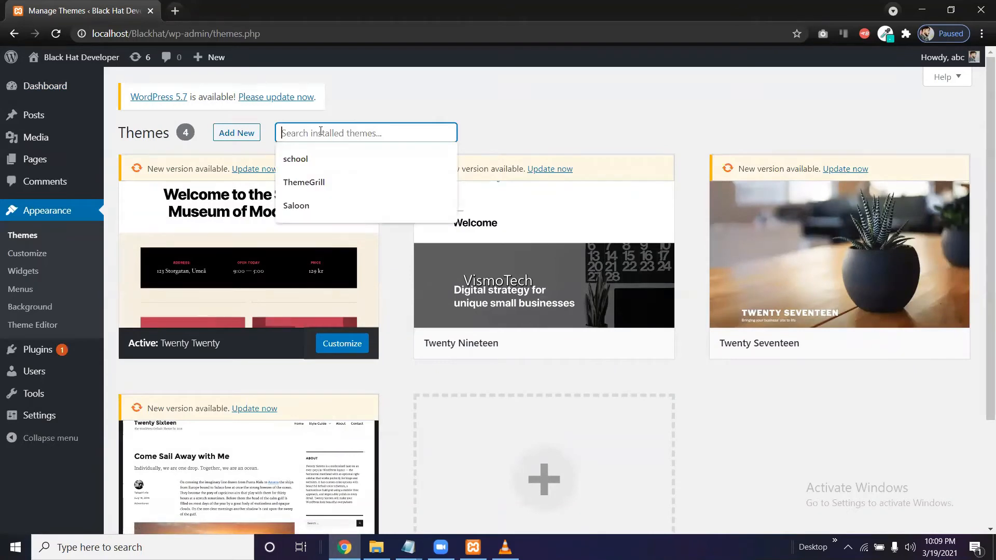
type("colormag")
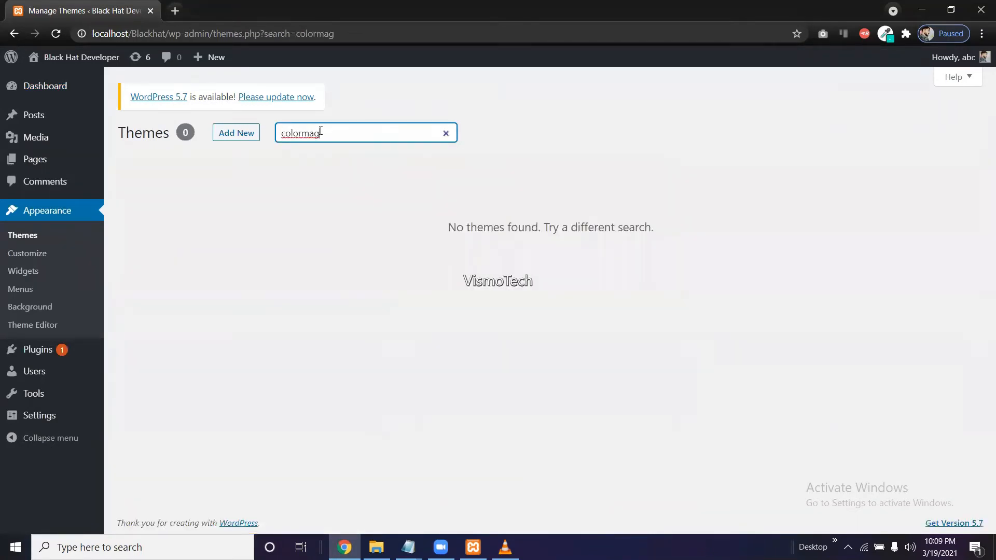
left_click(236, 132)
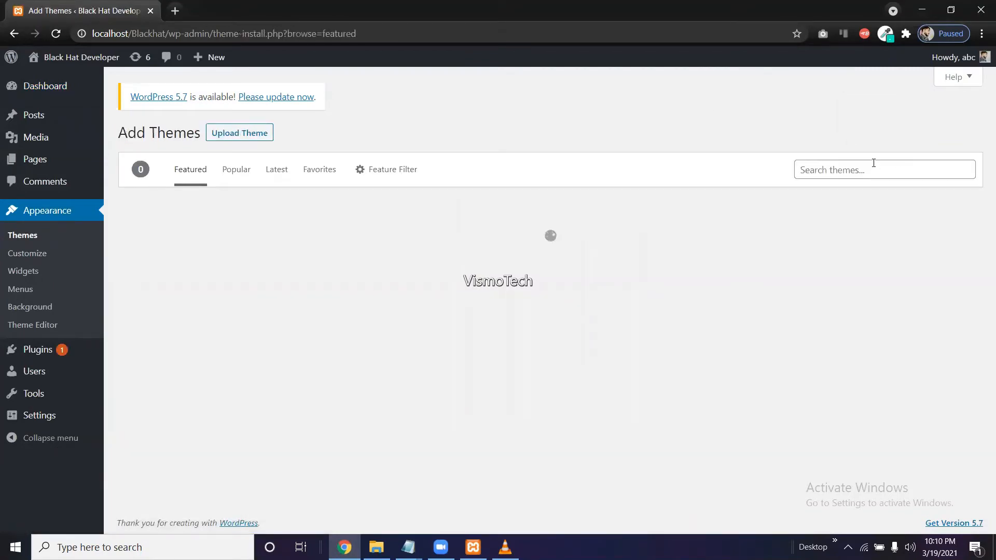
left_click(874, 170)
type("color ")
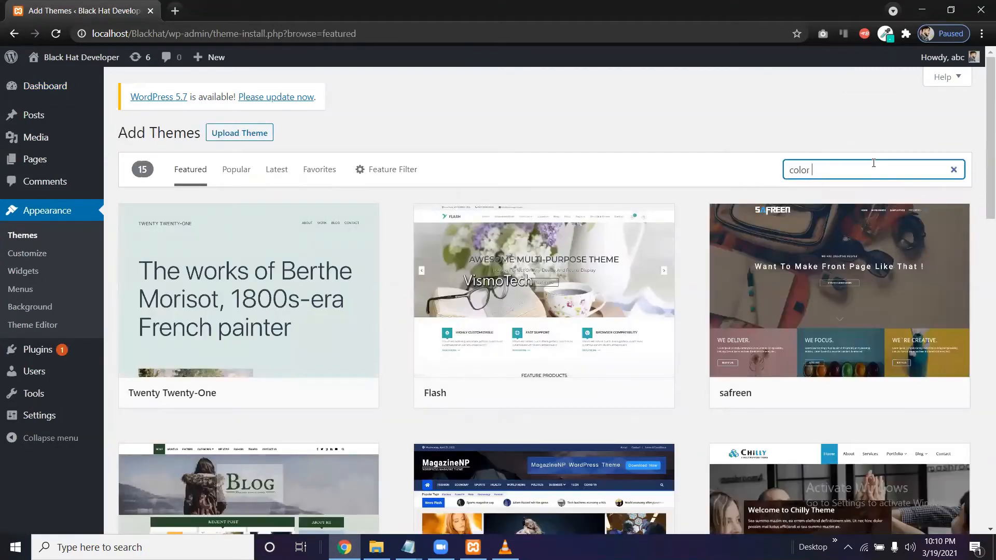
type("mag")
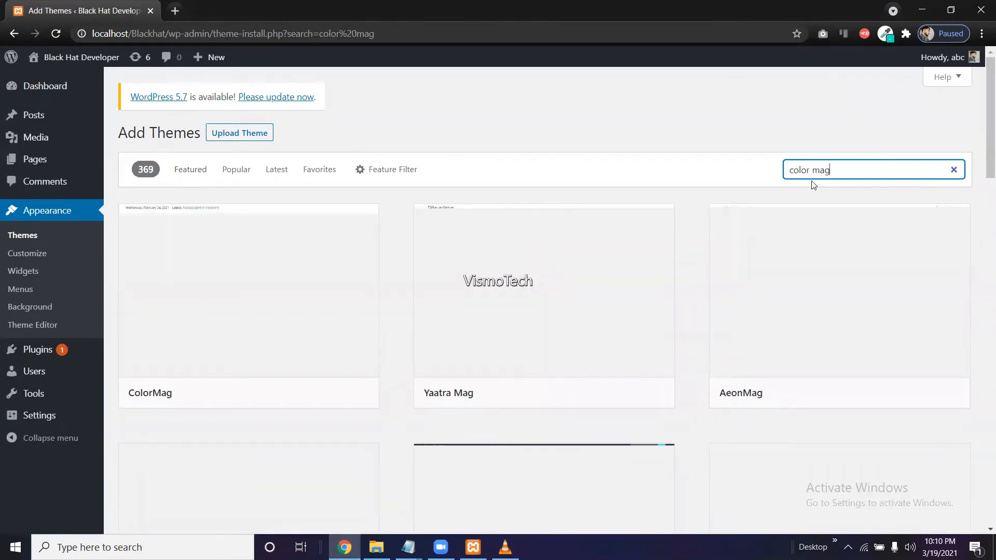
mouse_move(259, 328)
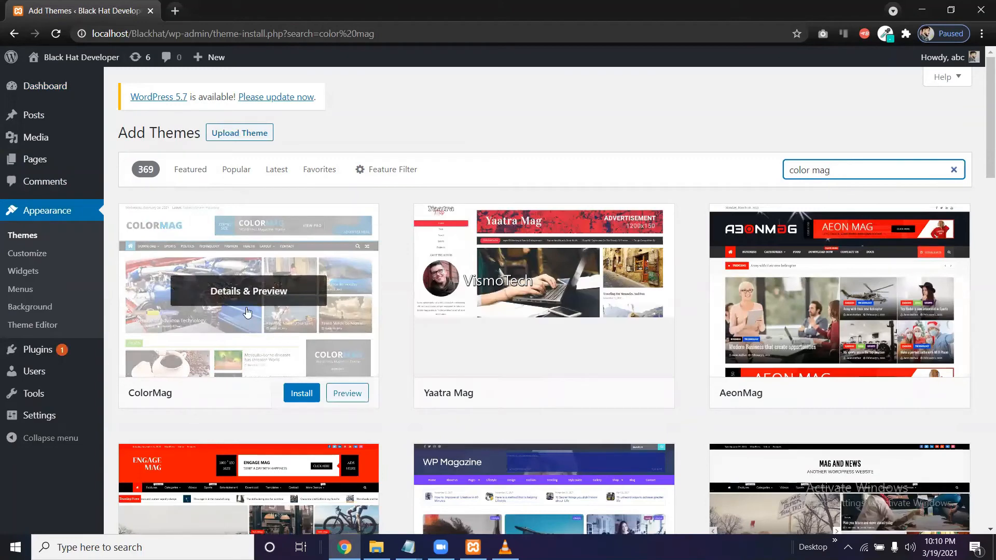
left_click(358, 396)
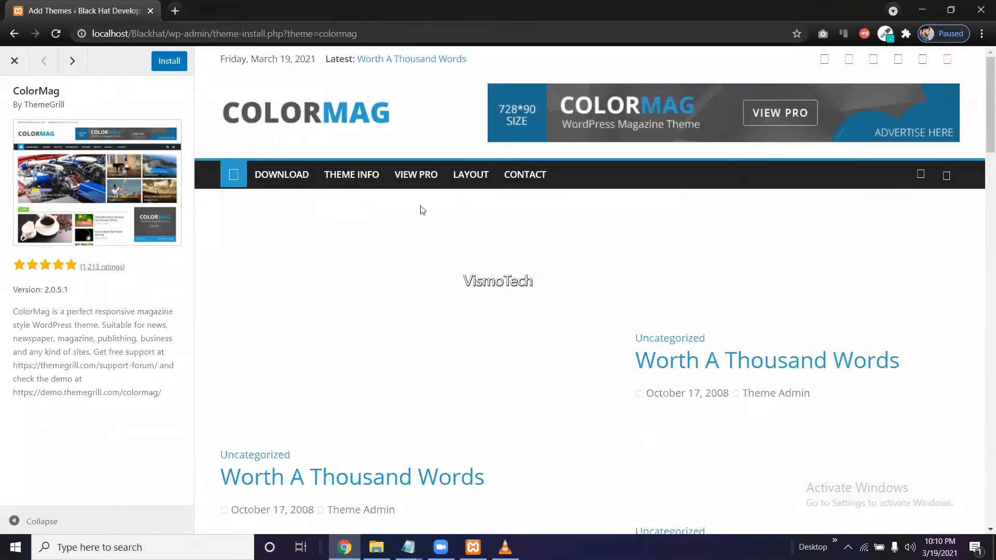
scroll(509, 229, "down", 6)
scroll(509, 230, "up", 6)
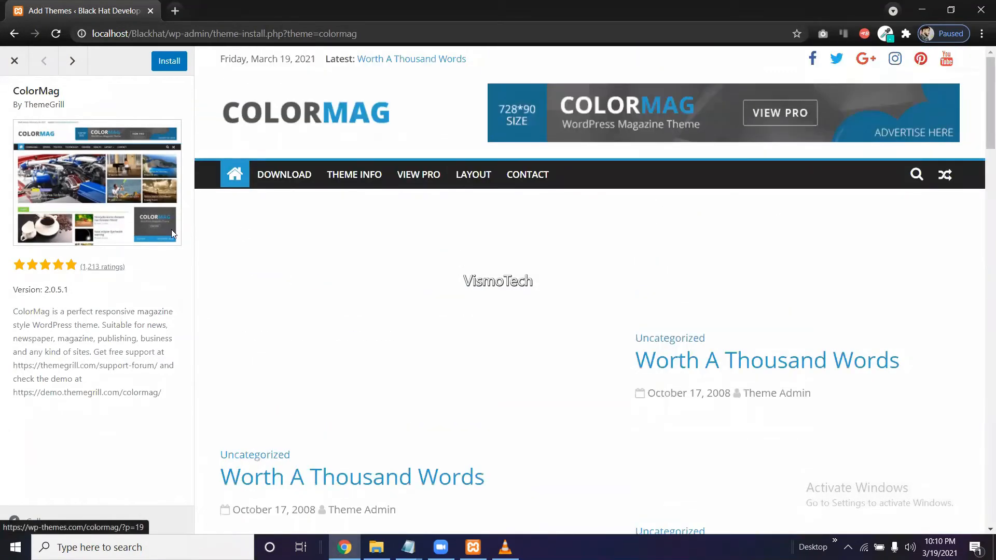
scroll(744, 467, "down", 6)
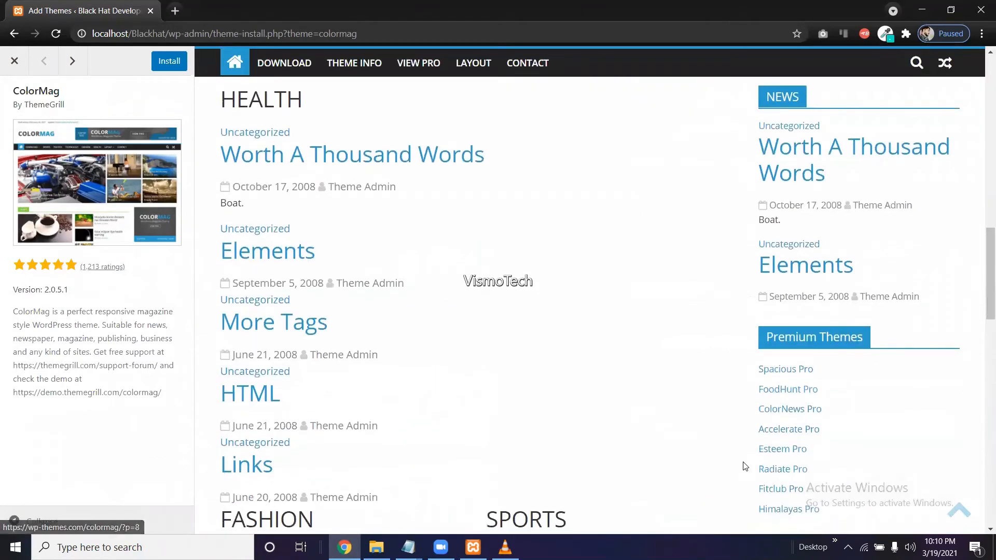
scroll(745, 466, "down", 2)
scroll(744, 466, "up", 9)
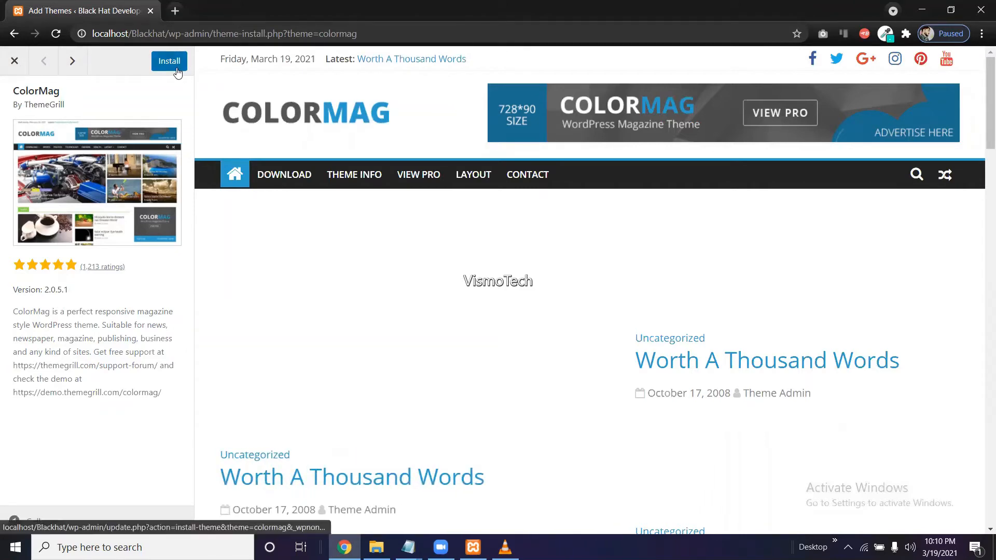
left_click(16, 61)
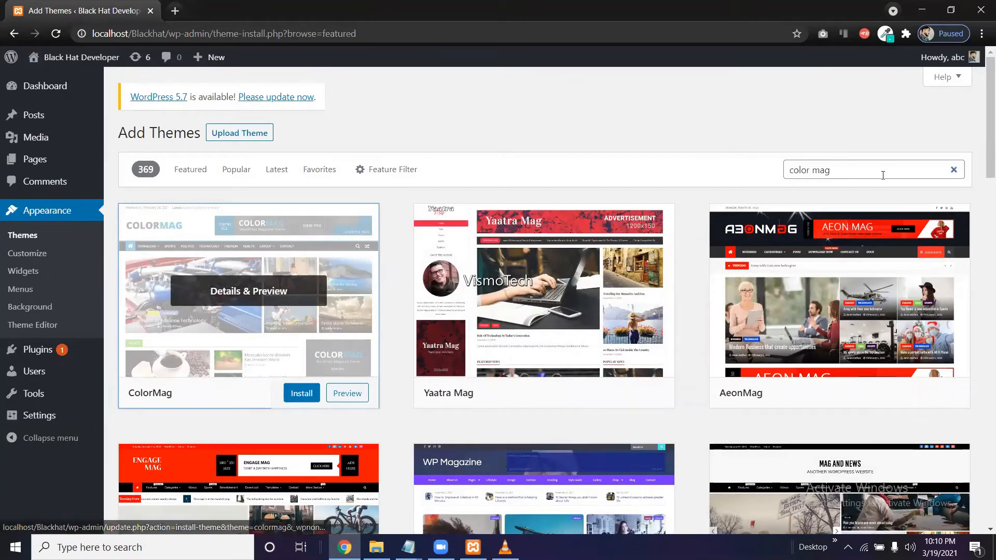
Install the ColorMag theme from its card, then activate it.
left_click(301, 396)
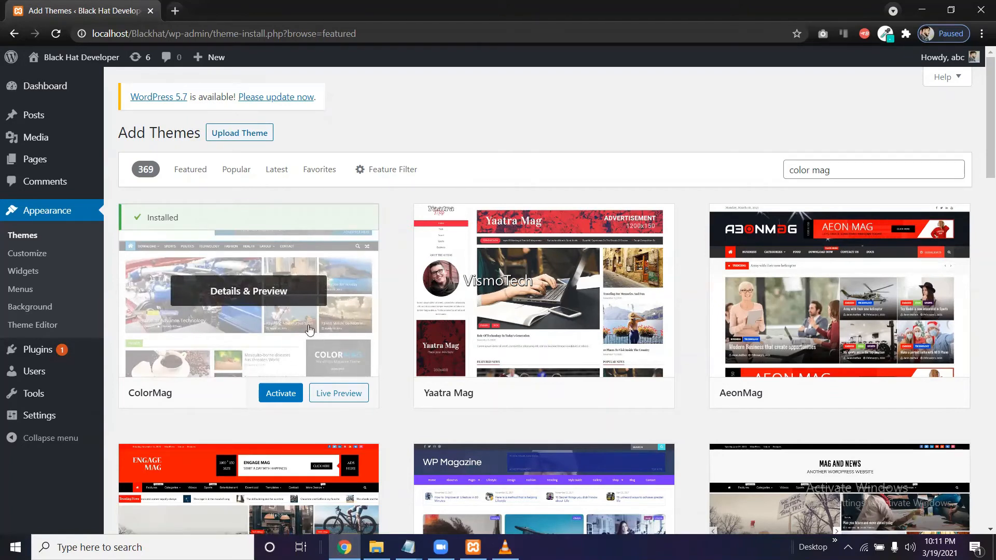
left_click(288, 398)
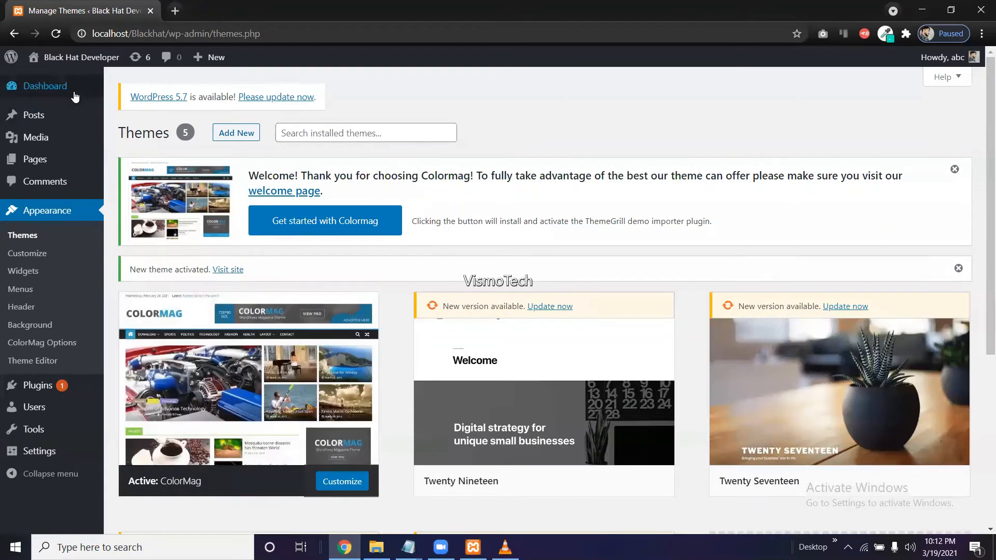
Open the site's front page in a new tab to view it with ColorMag.
right_click(75, 56)
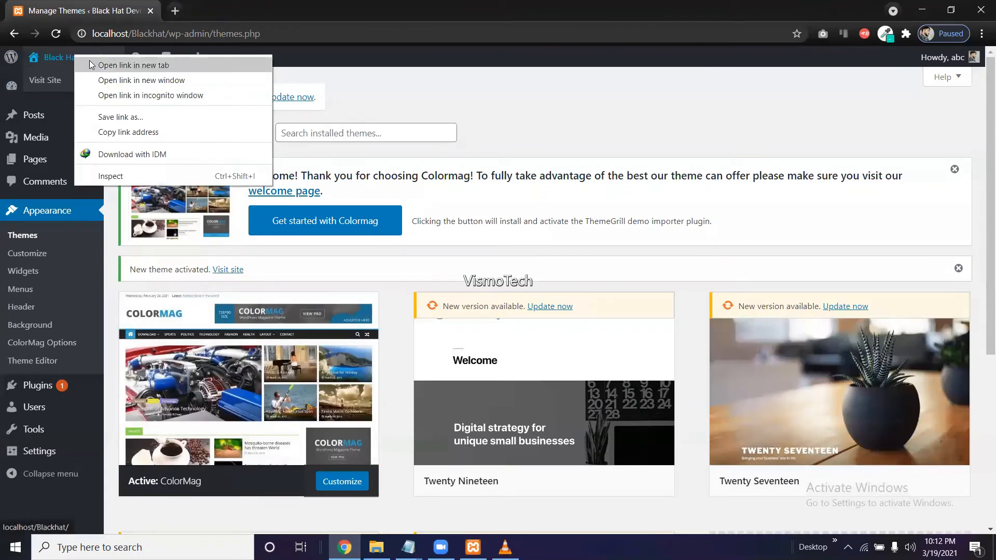
left_click(91, 65)
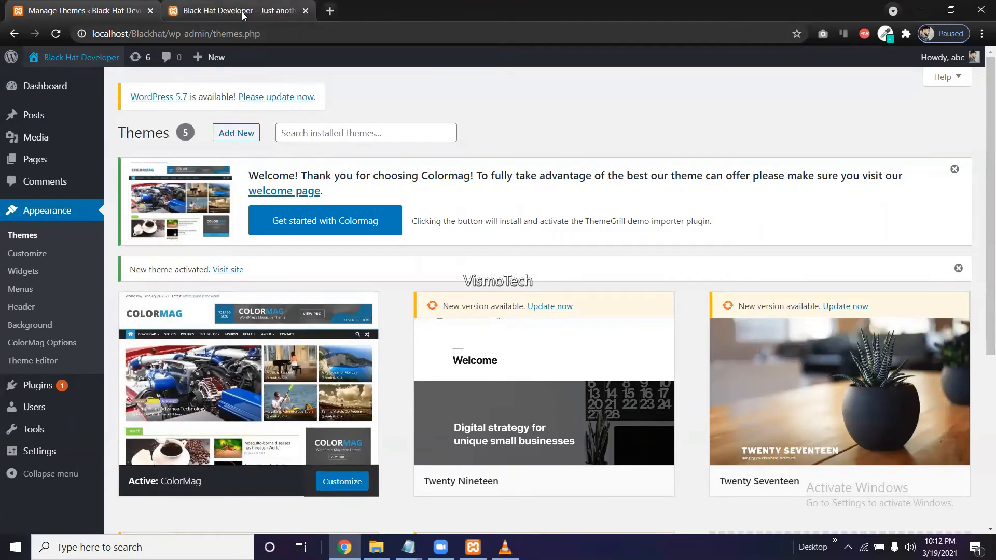
left_click(242, 11)
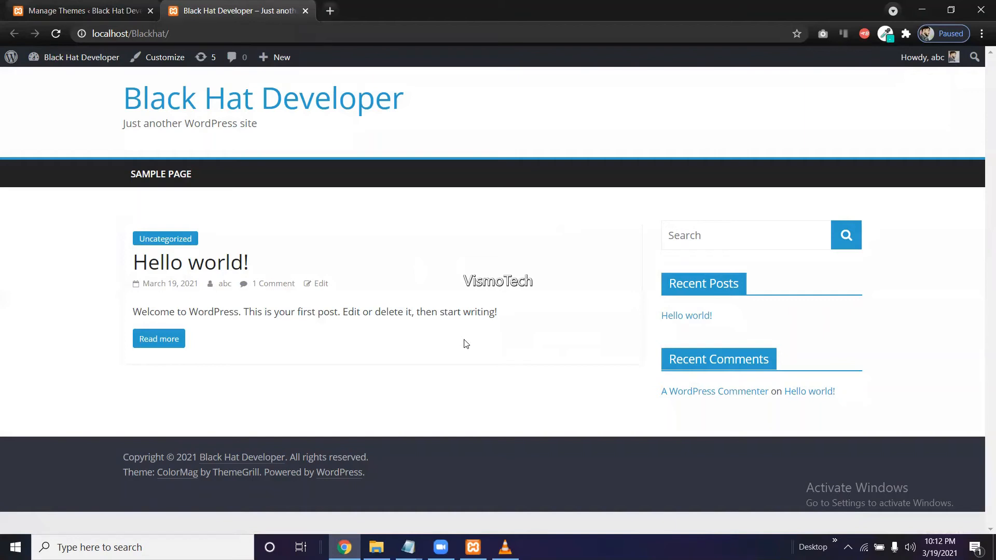
Reload the Themes page, check the front page once more, and come back to Themes.
left_click(28, 5)
scroll(441, 410, "down", 2)
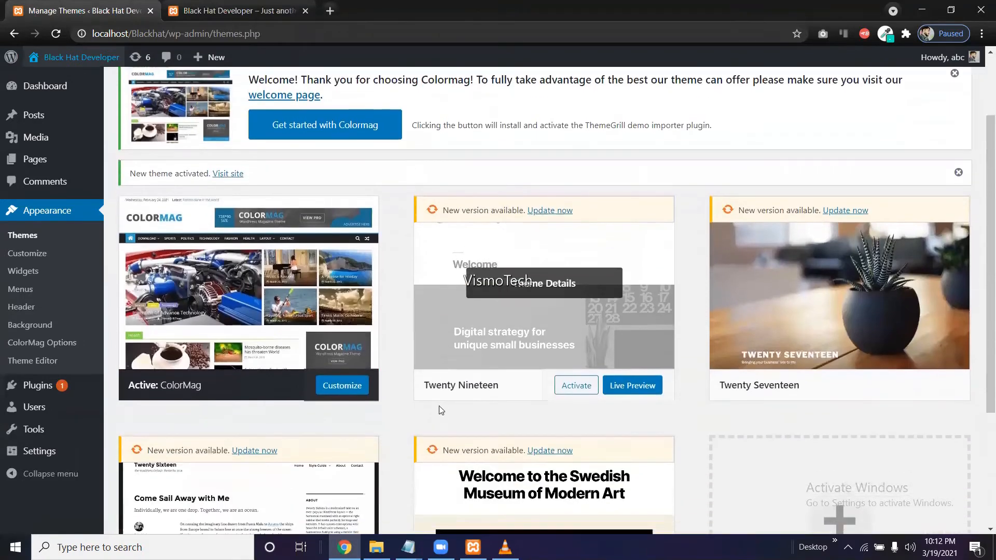
left_click(56, 35)
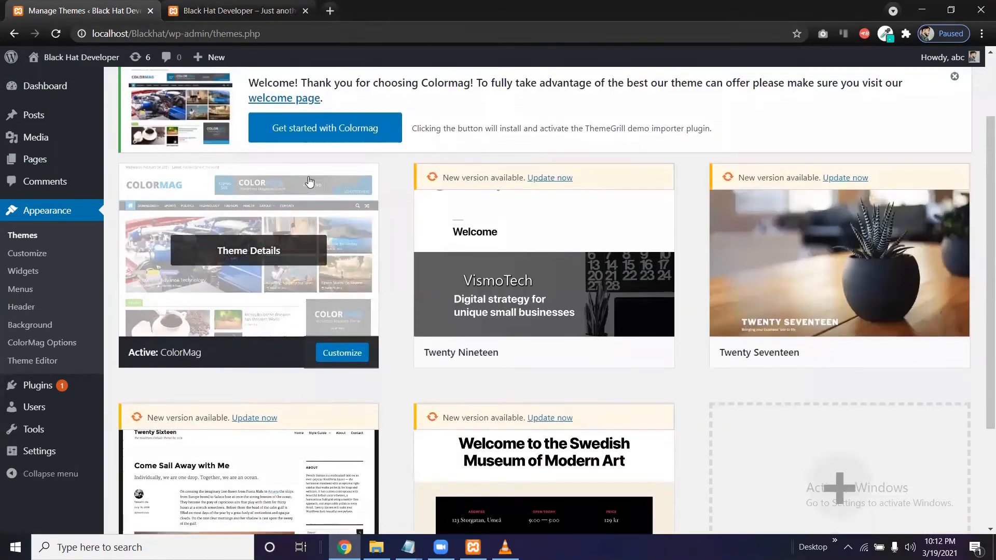
scroll(309, 181, "up", 2)
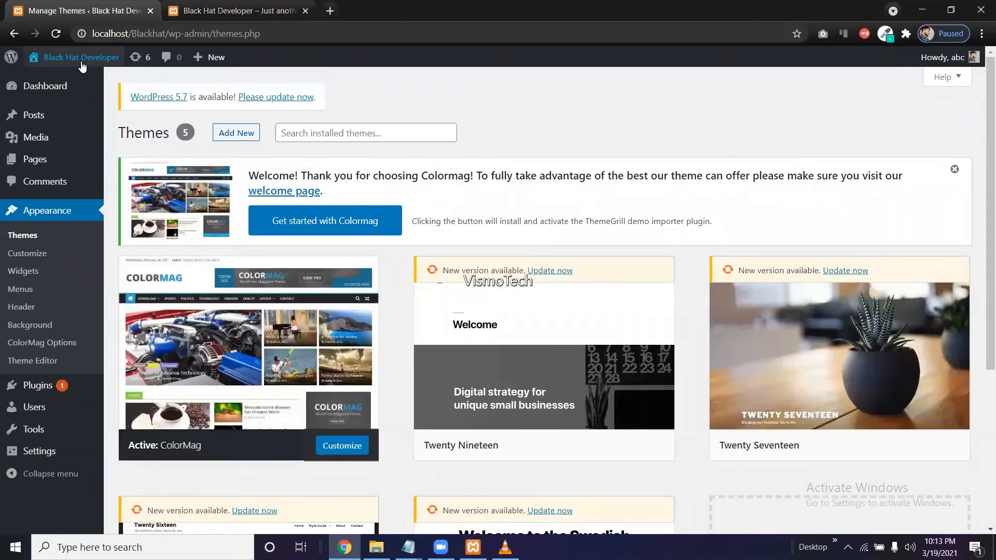
left_click(240, 18)
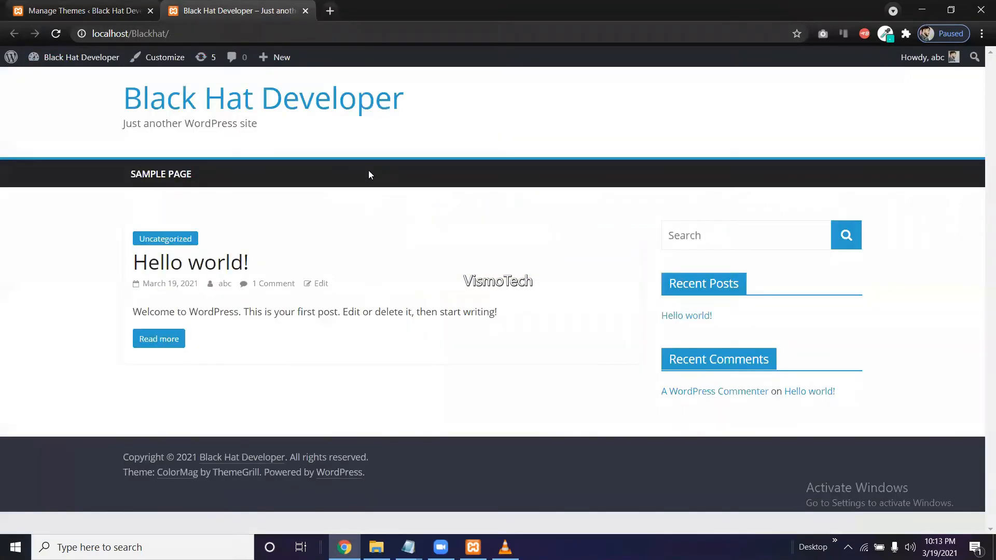
left_click(7, 6)
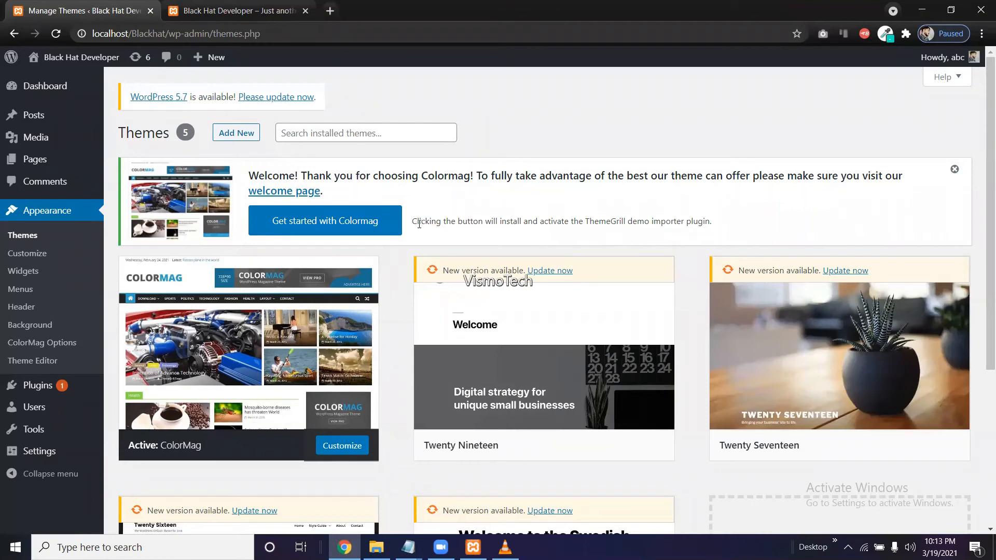
Highlight the demo importer plugin wording in the ColorMag welcome notice.
left_click_drag(419, 223, 613, 223)
left_click(562, 223)
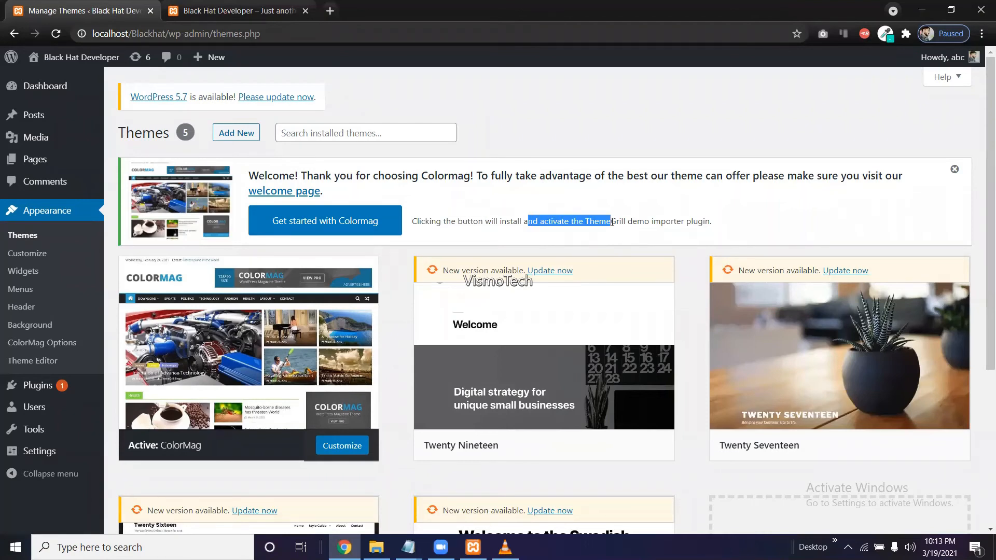
double_click(639, 221)
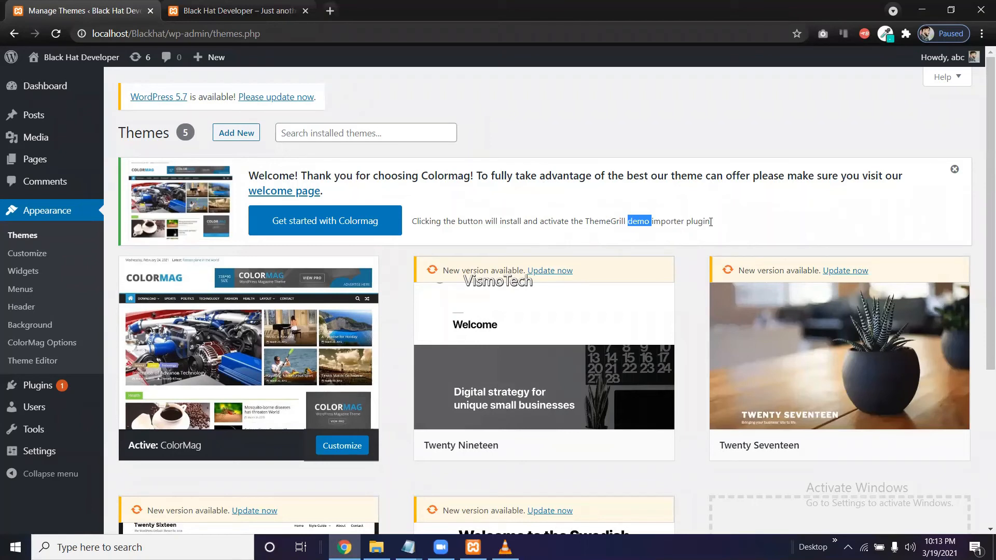
left_click_drag(703, 223, 643, 223)
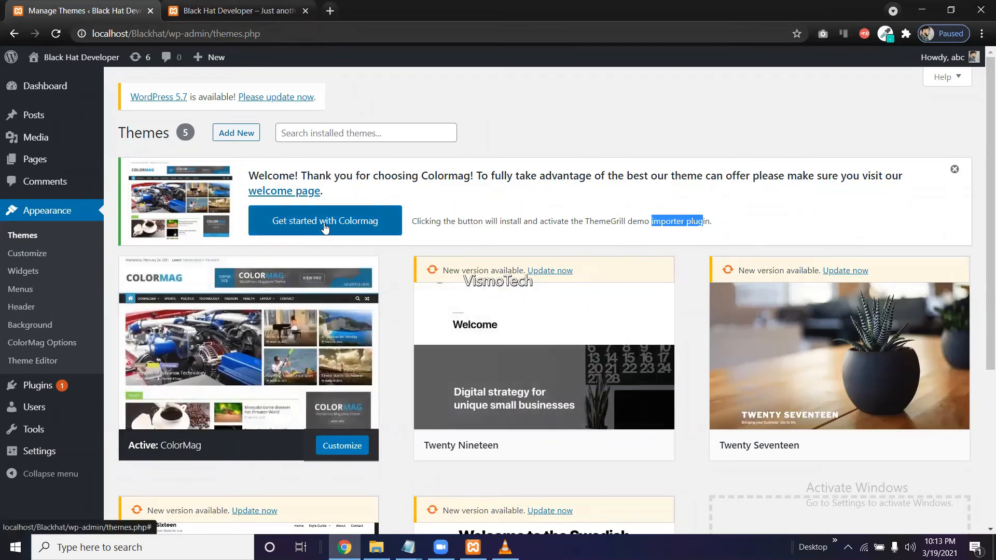
Install the ColorMag demo importer via 'Get started with Colormag' and bring up the Demo Importer list.
left_click(325, 228)
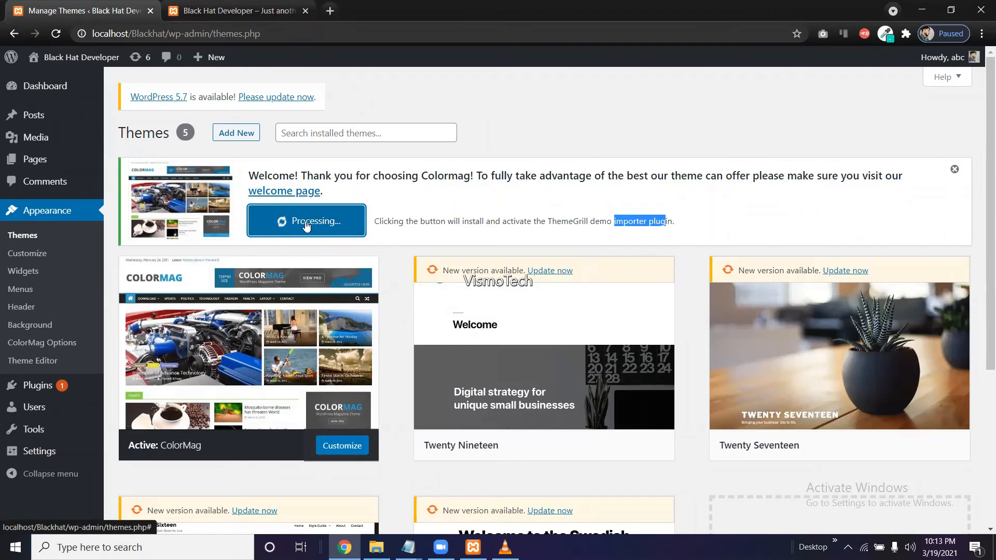
mouse_move(39, 392)
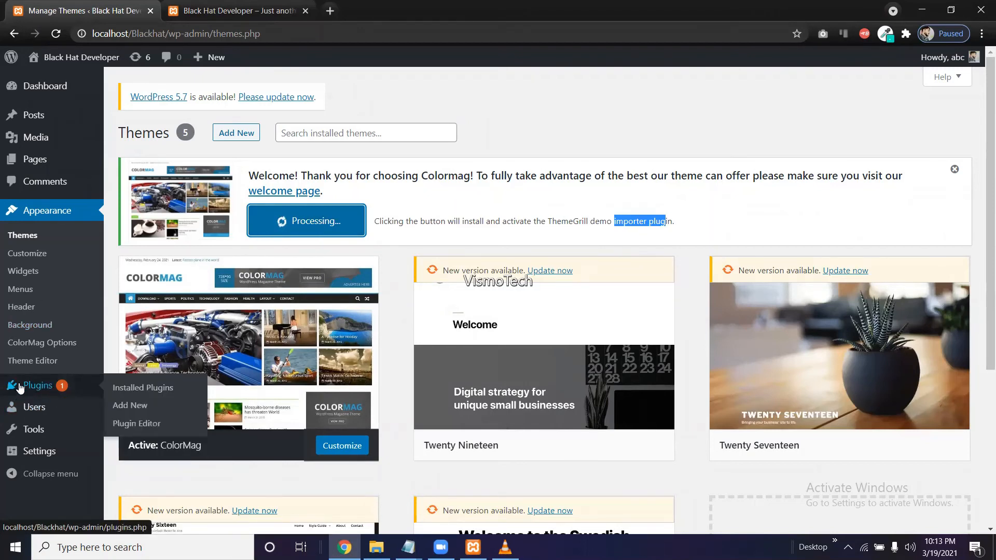
left_click(57, 389)
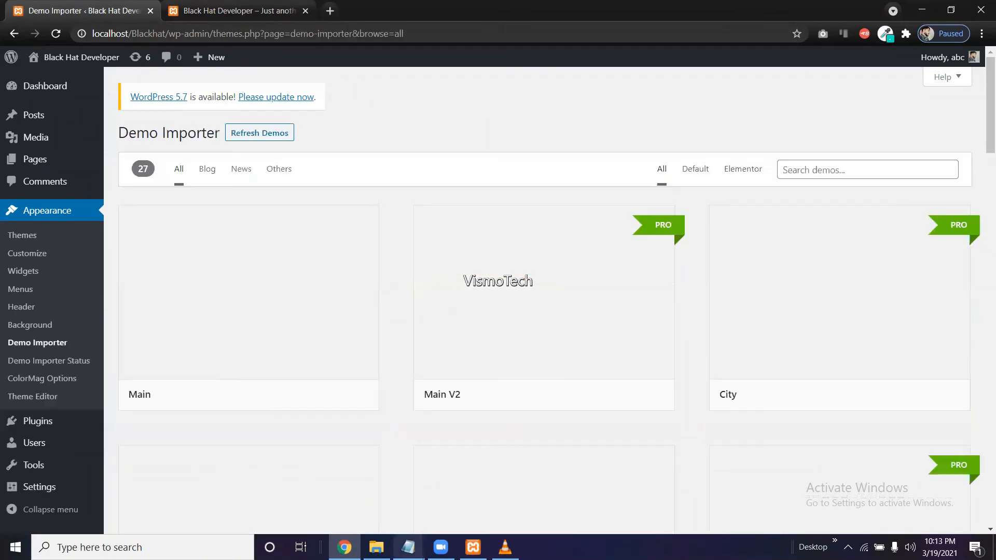
mouse_move(408, 547)
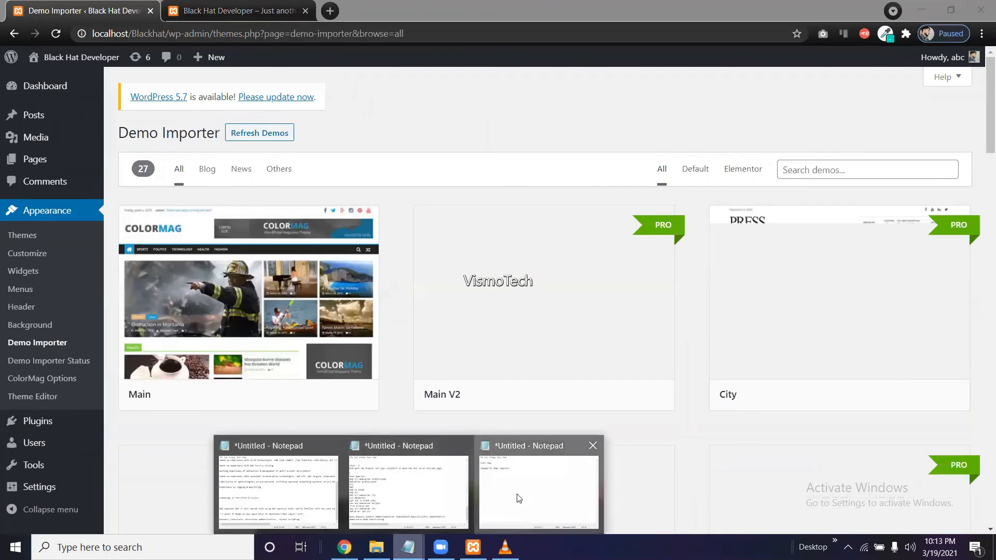
left_click(515, 496)
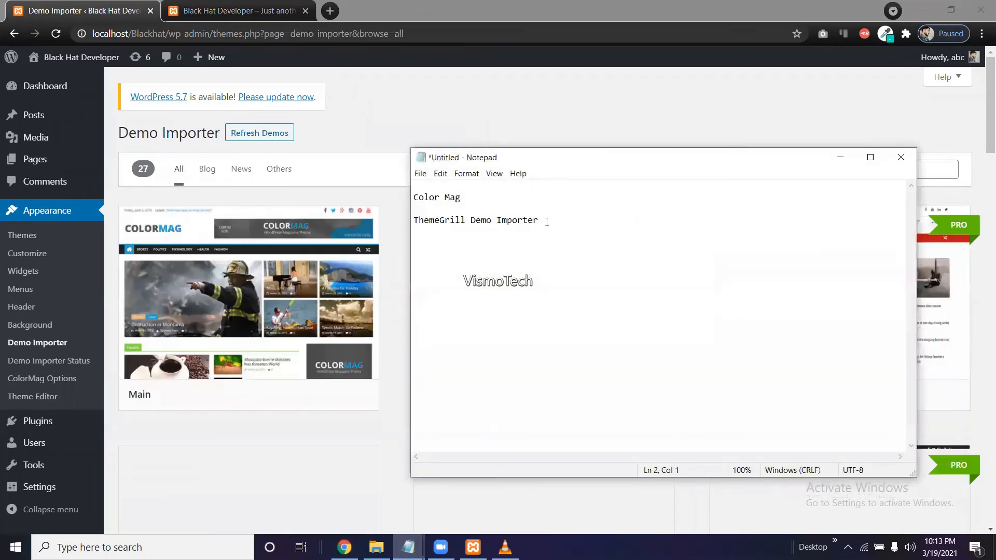
left_click_drag(547, 222, 415, 229)
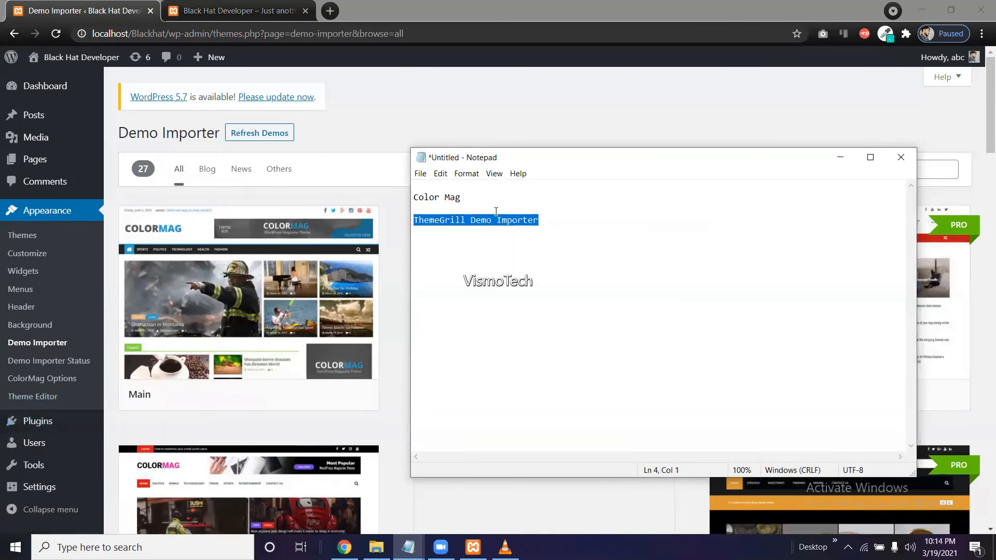
left_click(842, 156)
mouse_move(239, 359)
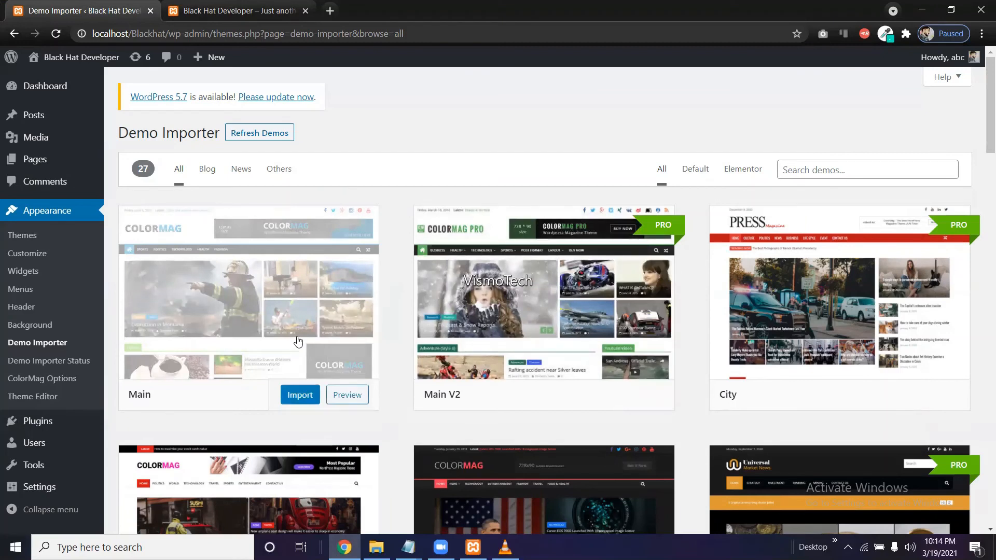
Import the ColorMag Main demo and confirm the import.
left_click(301, 400)
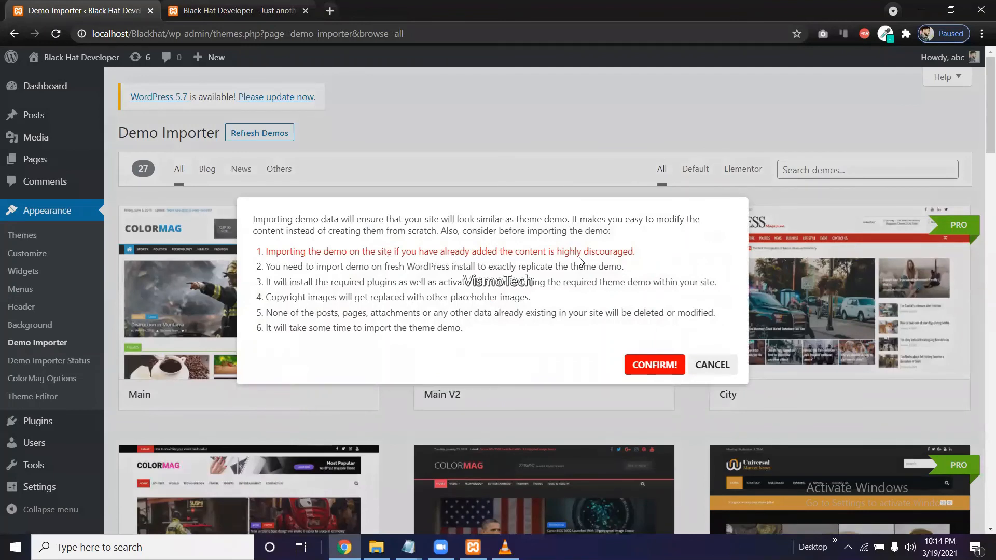
left_click(655, 365)
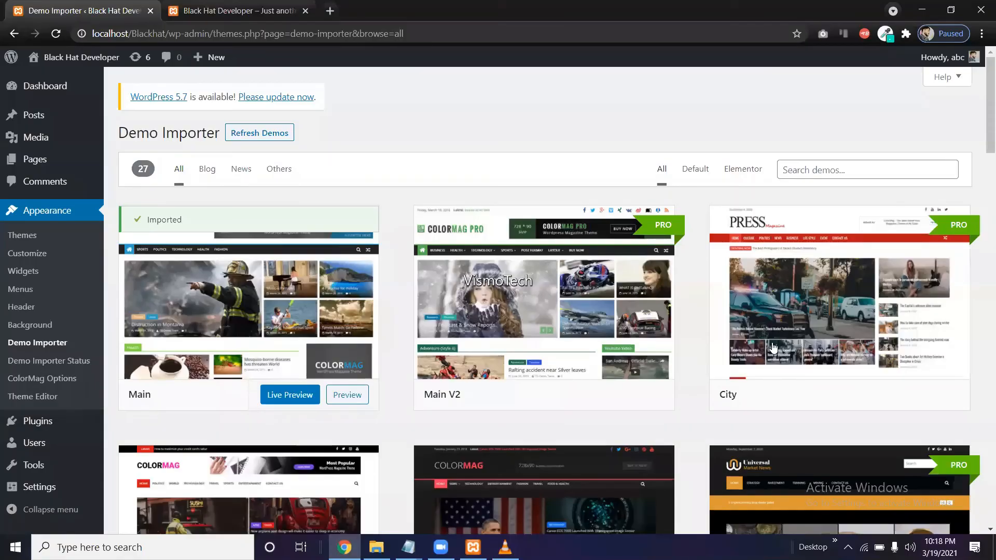
Open the site's home page in a new tab from the admin bar, closing the duplicate tab.
right_click(206, 241)
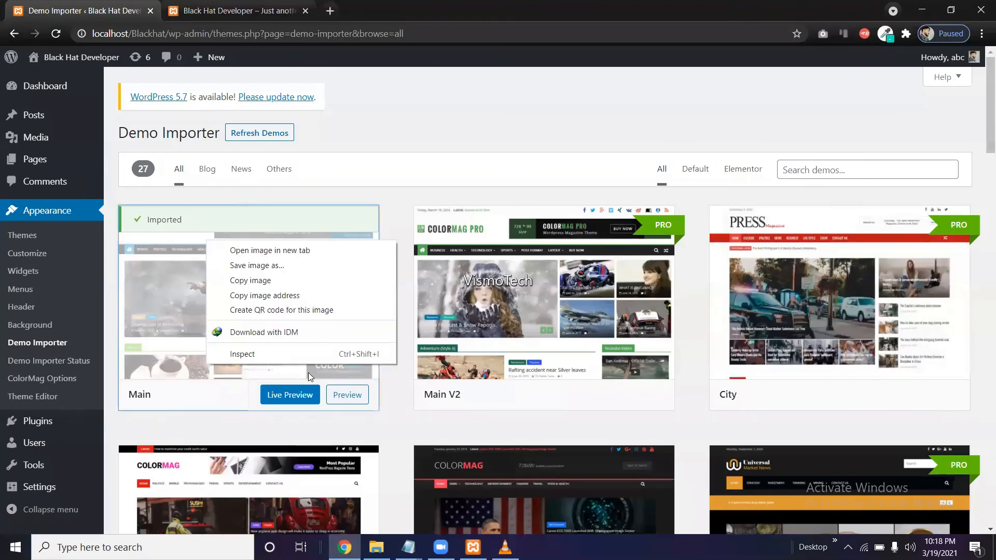
left_click(293, 431)
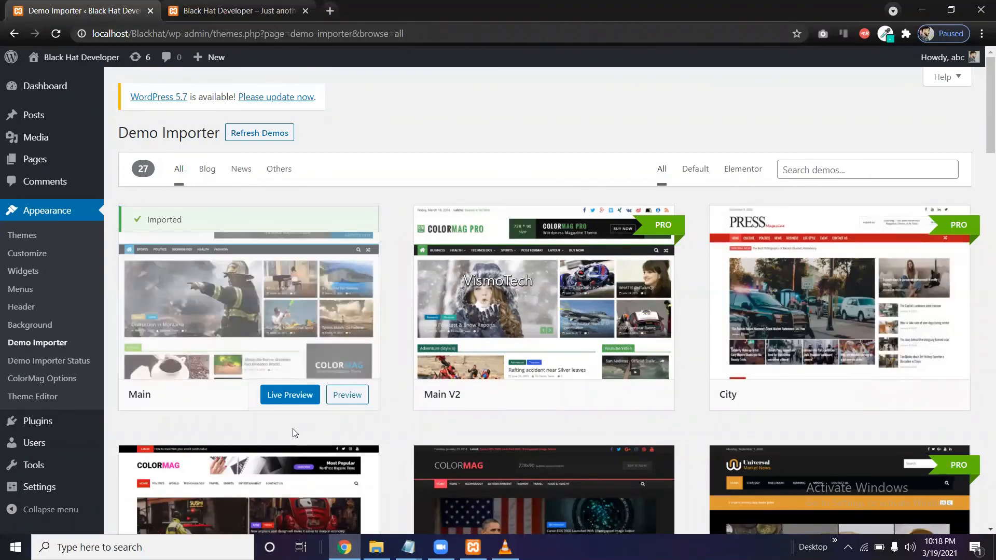
right_click(83, 57)
left_click(119, 69)
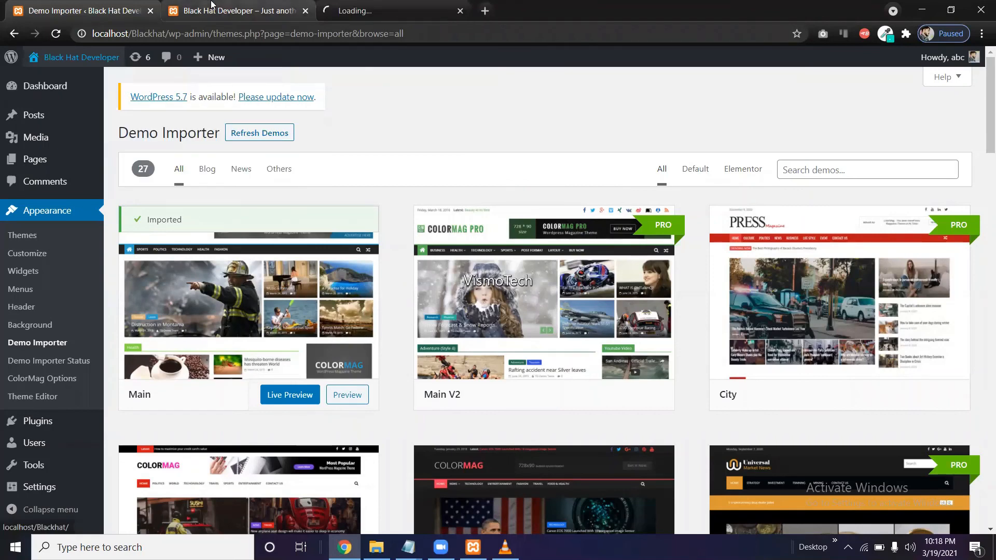
left_click(227, 6)
left_click(304, 10)
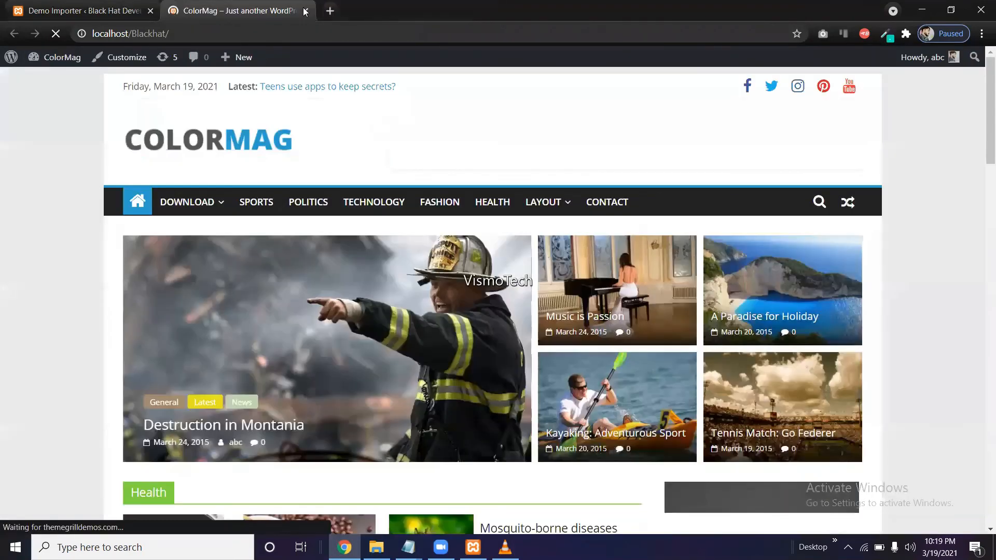
Scroll through the front page to review the imported demo posts, Health and Fashion sections, and widgets.
scroll(386, 195, "down", 3)
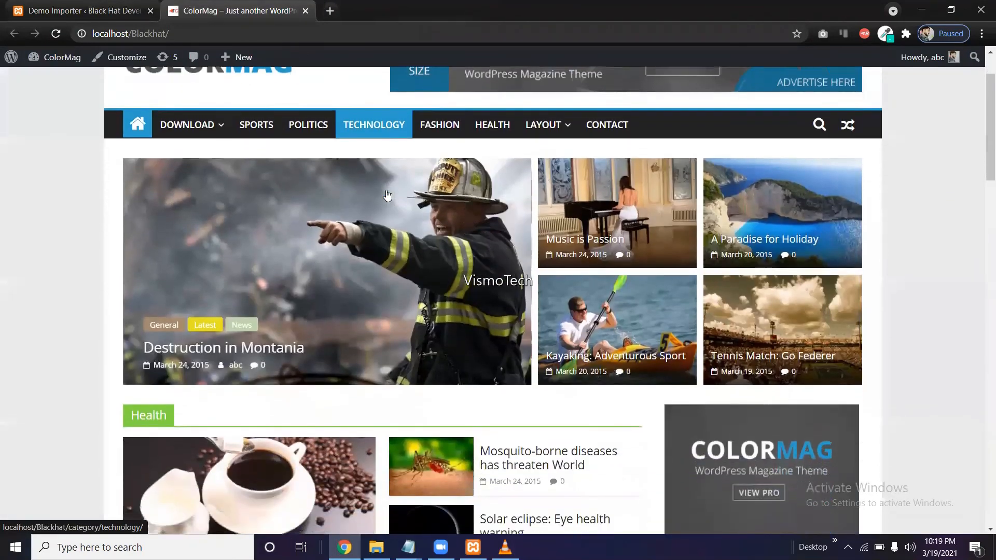
scroll(386, 195, "down", 5)
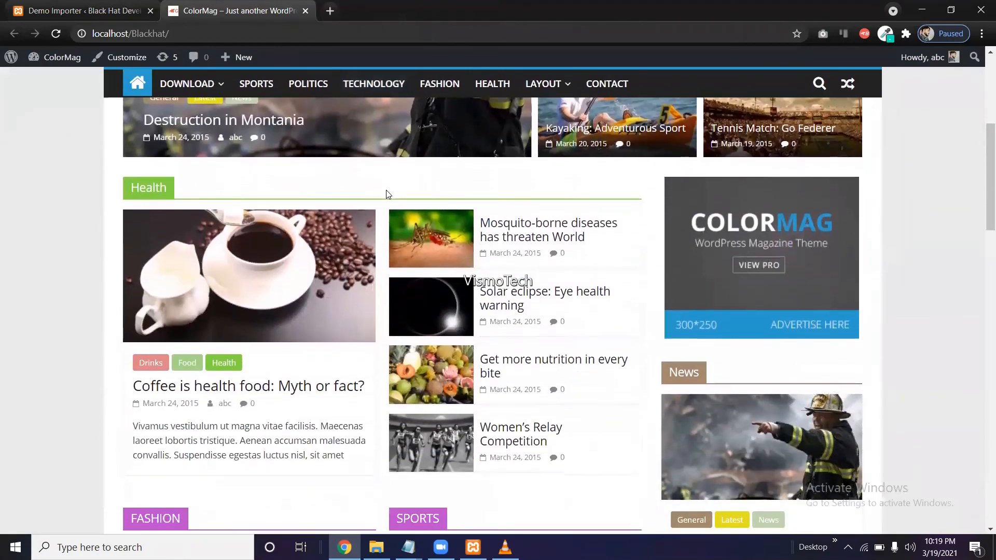
scroll(386, 195, "down", 9)
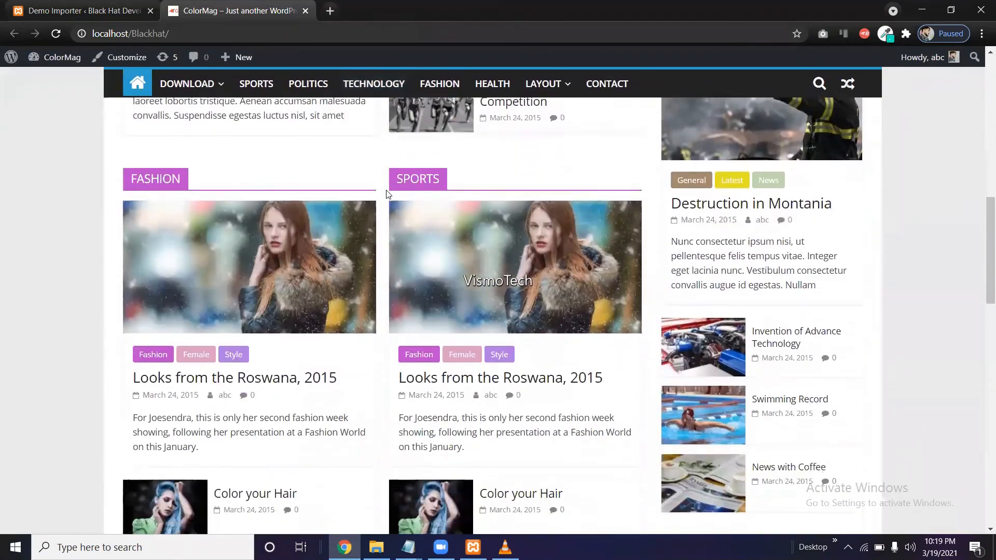
scroll(386, 195, "down", 10)
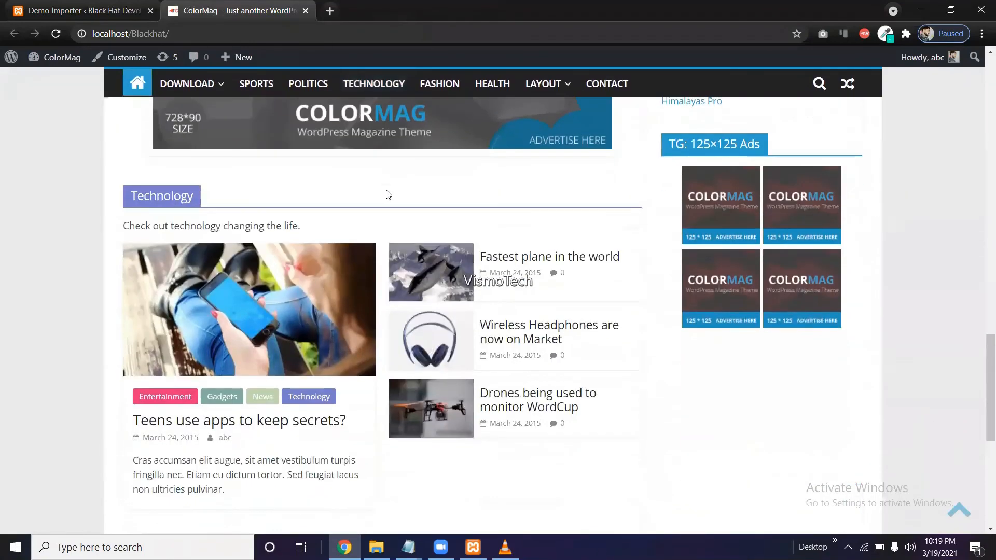
scroll(387, 194, "down", 3)
scroll(386, 194, "up", 20)
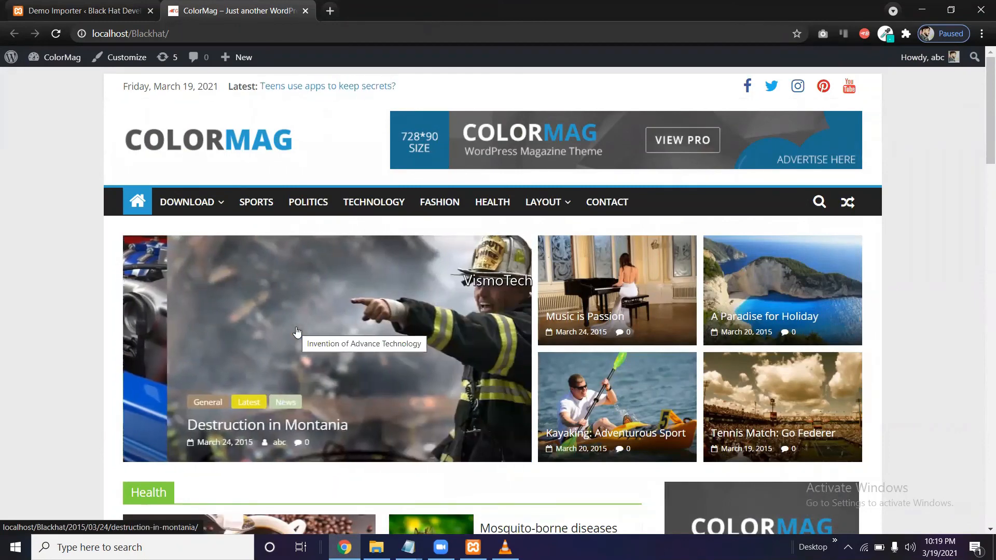
scroll(297, 332, "down", 5)
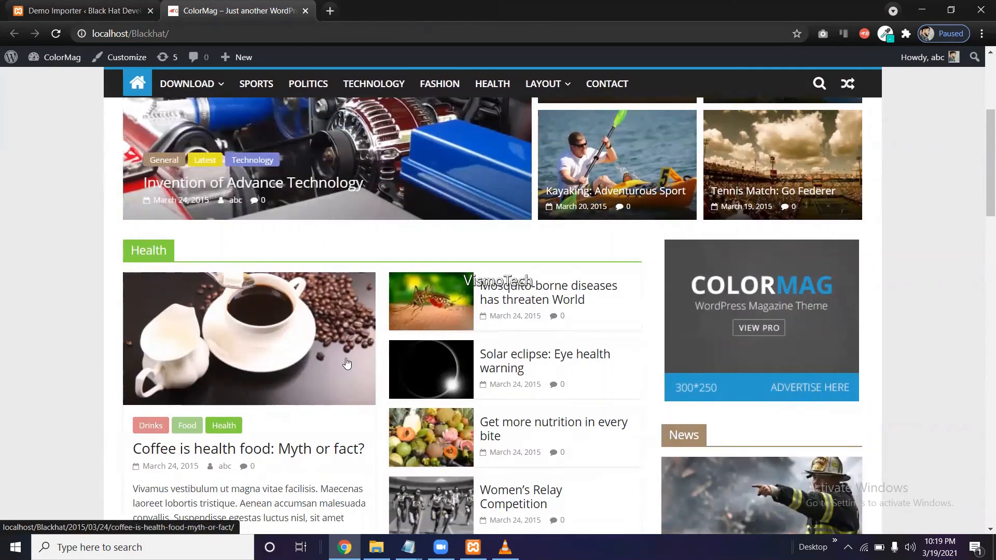
scroll(346, 358, "down", 3)
scroll(347, 359, "up", 1)
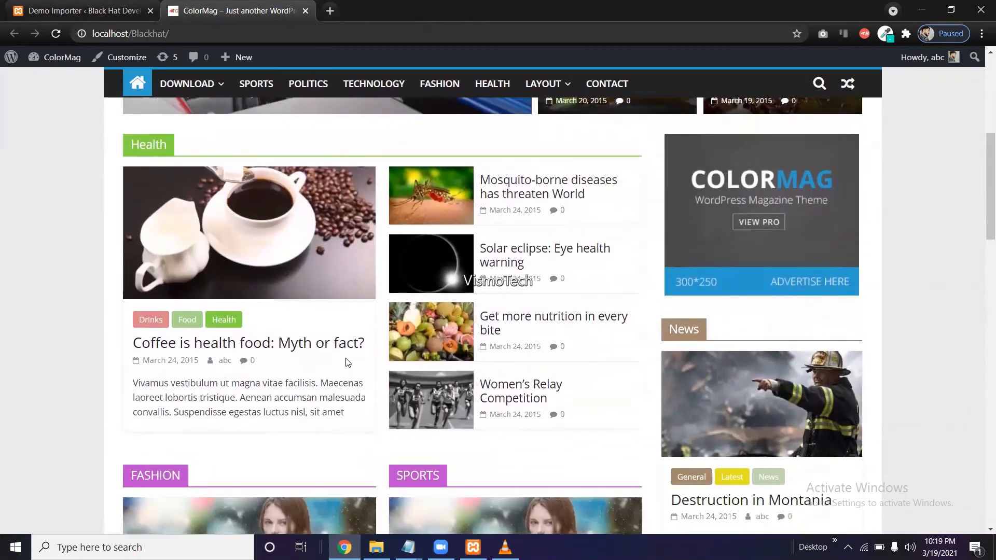
scroll(386, 373, "up", 5)
Switch the Demo Importer tab to the site's home page, close the extra tab, and scroll the homepage.
left_click(133, 10)
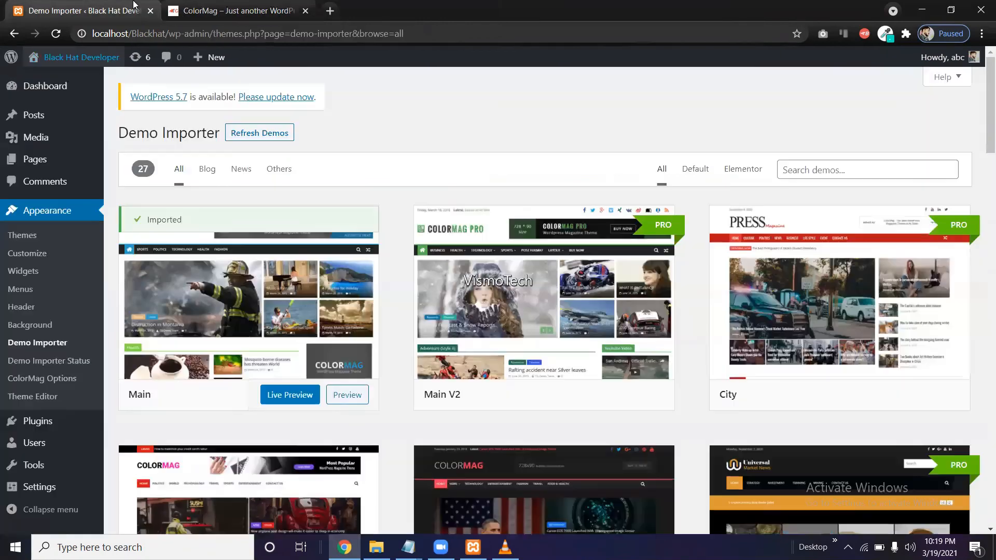
left_click(73, 57)
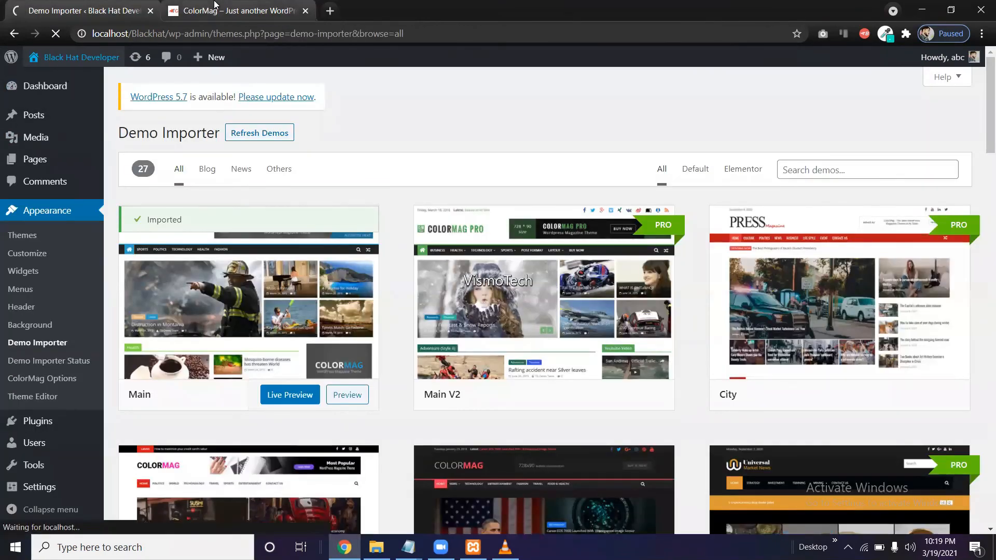
left_click(305, 11)
scroll(374, 184, "down", 3)
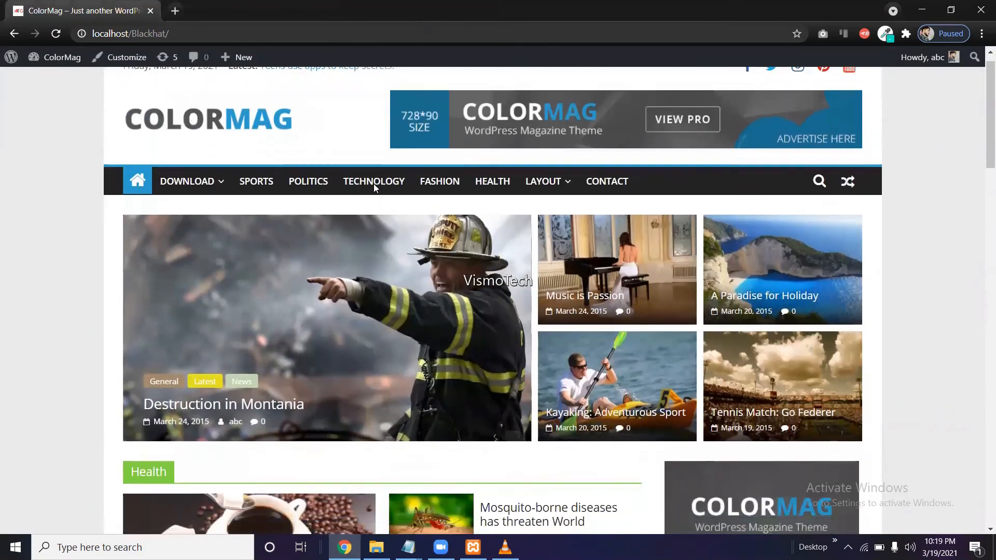
scroll(374, 184, "down", 15)
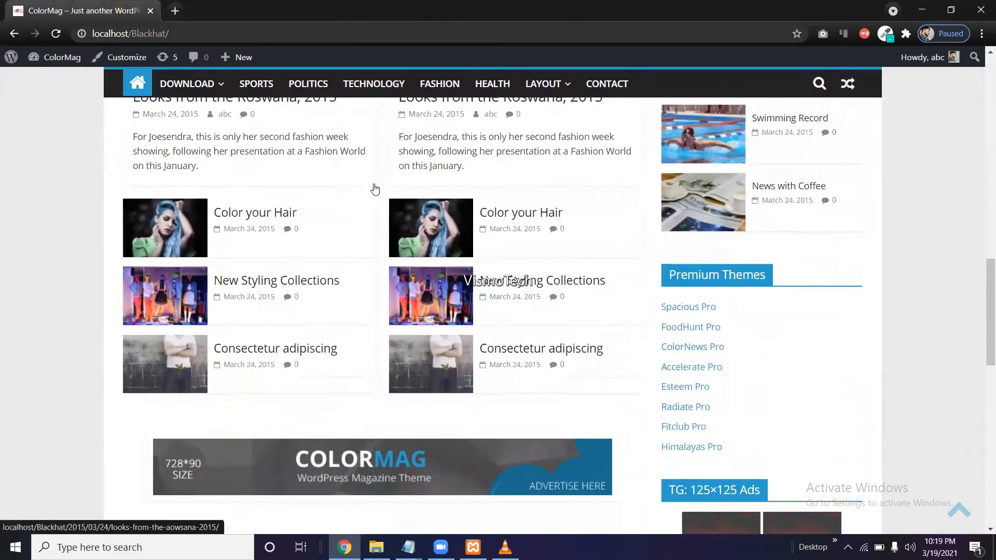